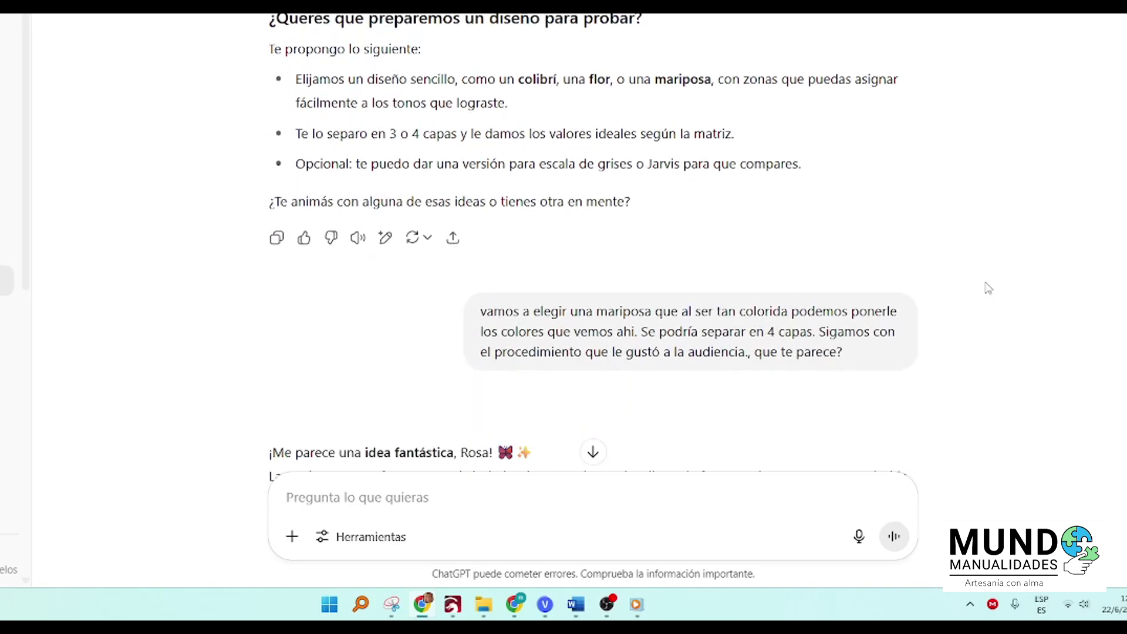
Review the chat conversation about the butterfly and Japanese-style landscape designs for four-layer laser engraving.
scroll(988, 288, "down", 12)
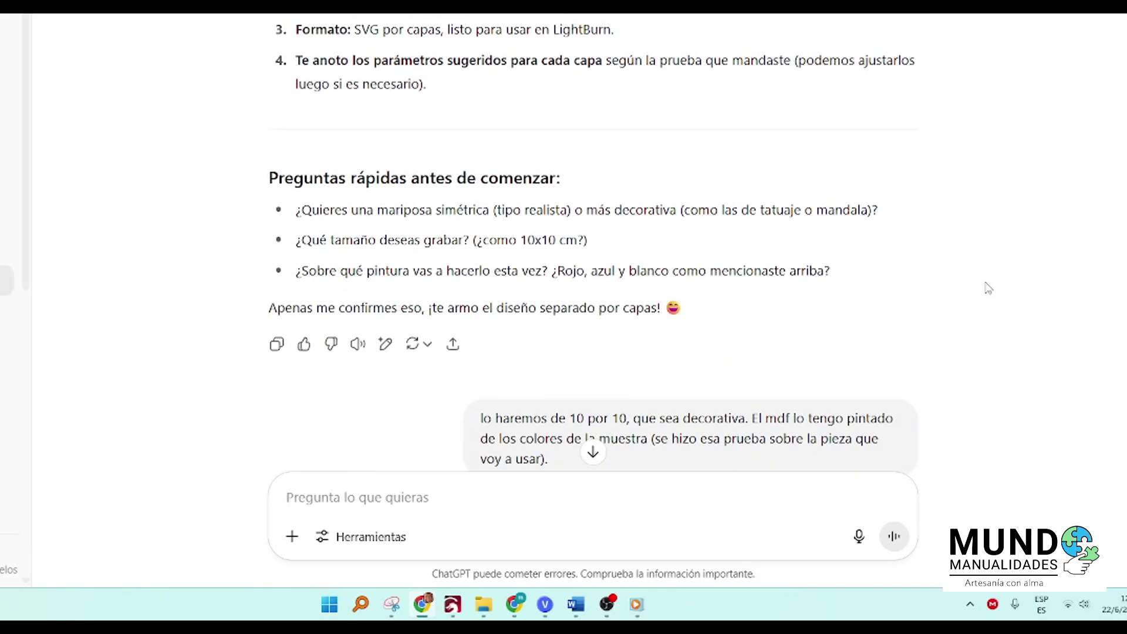
scroll(988, 288, "down", 15)
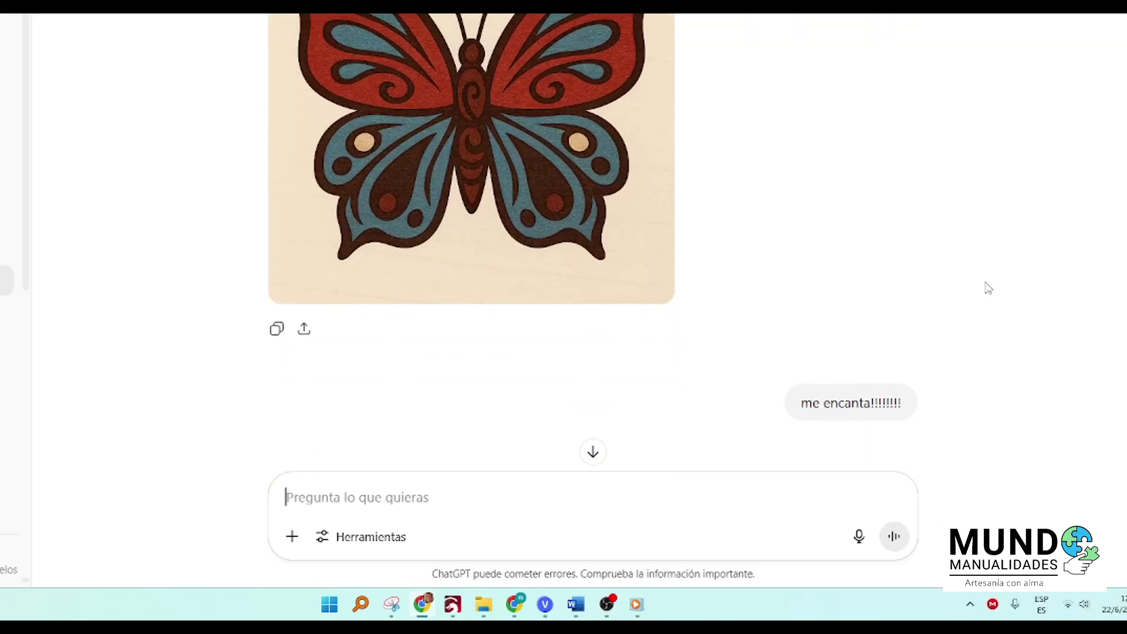
scroll(987, 288, "down", 1)
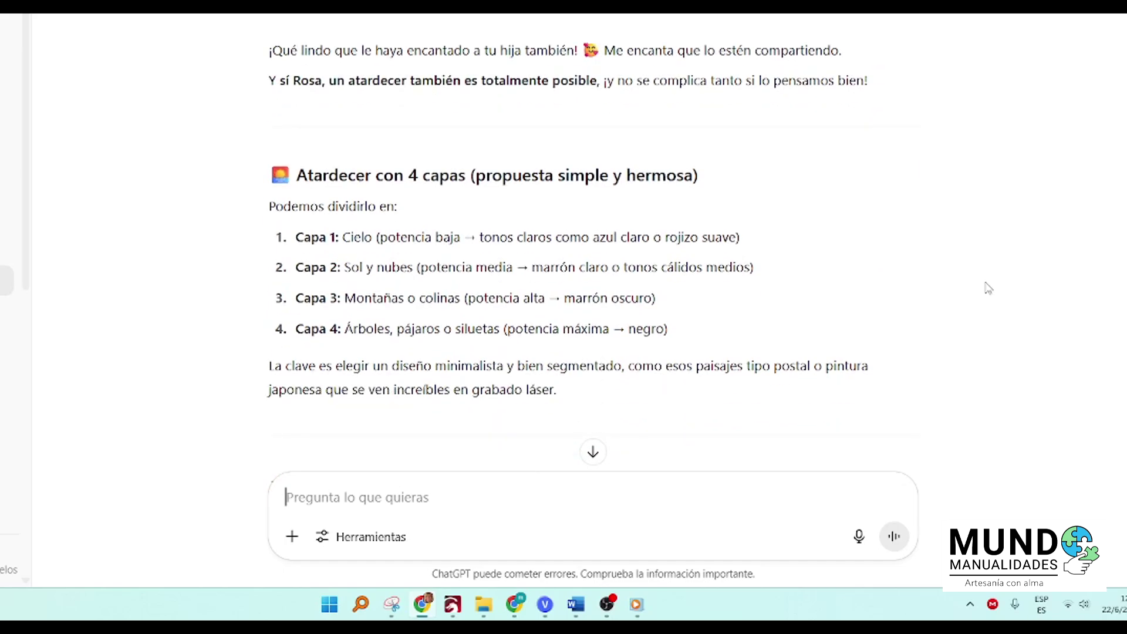
scroll(988, 287, "down", 12)
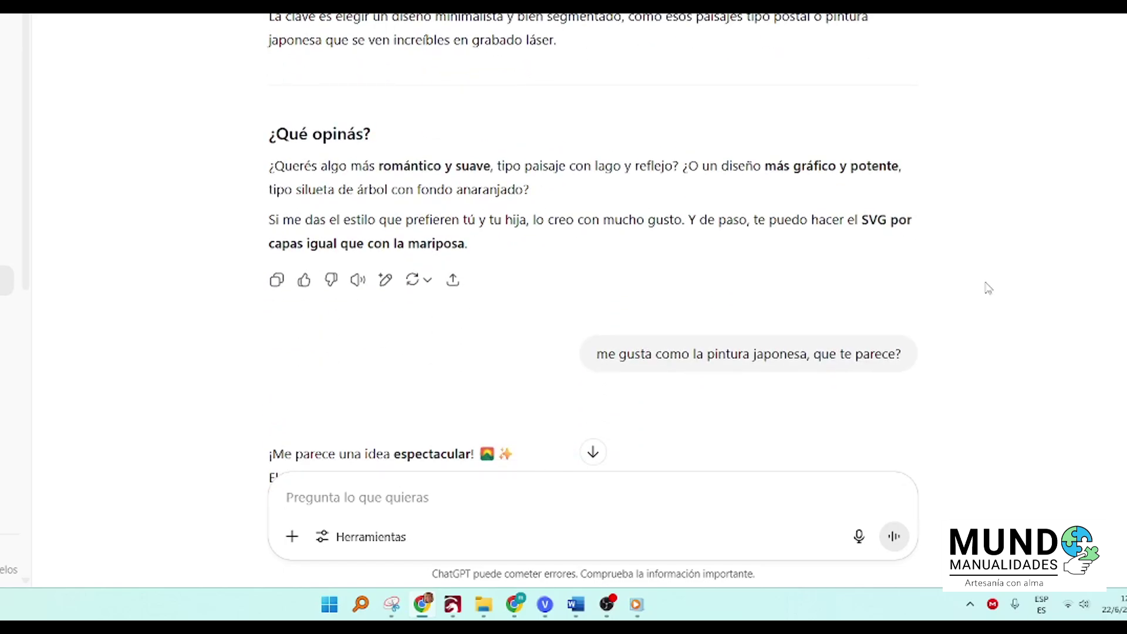
scroll(987, 287, "down", 14)
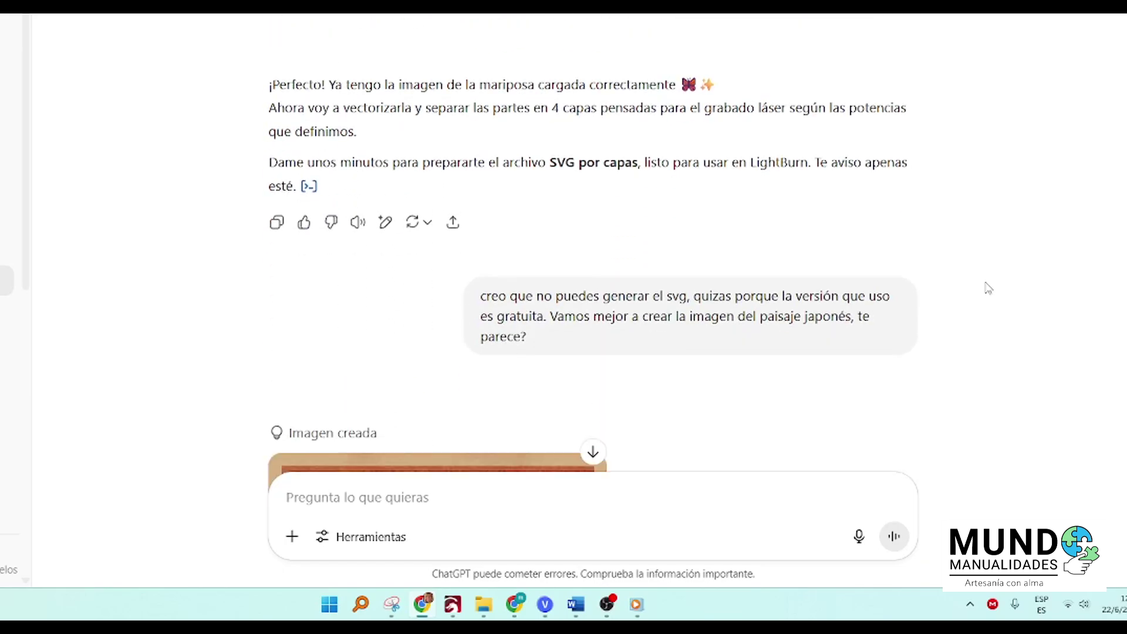
scroll(987, 288, "down", 15)
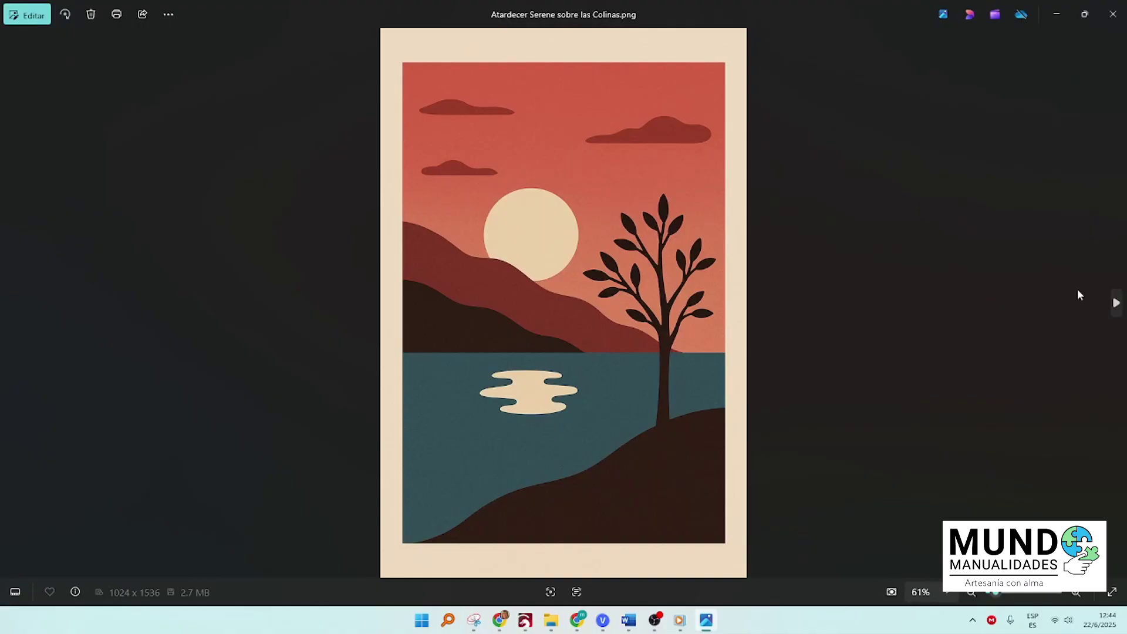
Browse through the generated sunset, butterfly and landscape images in the image viewer.
left_click(1115, 303)
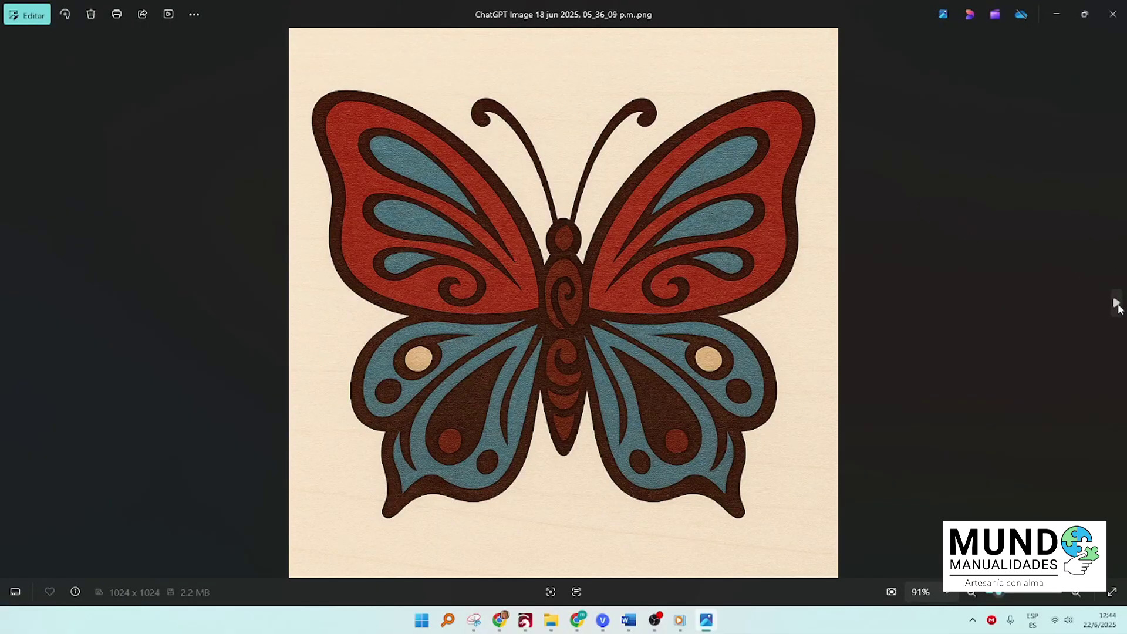
left_click(1115, 303)
left_click(1115, 303)
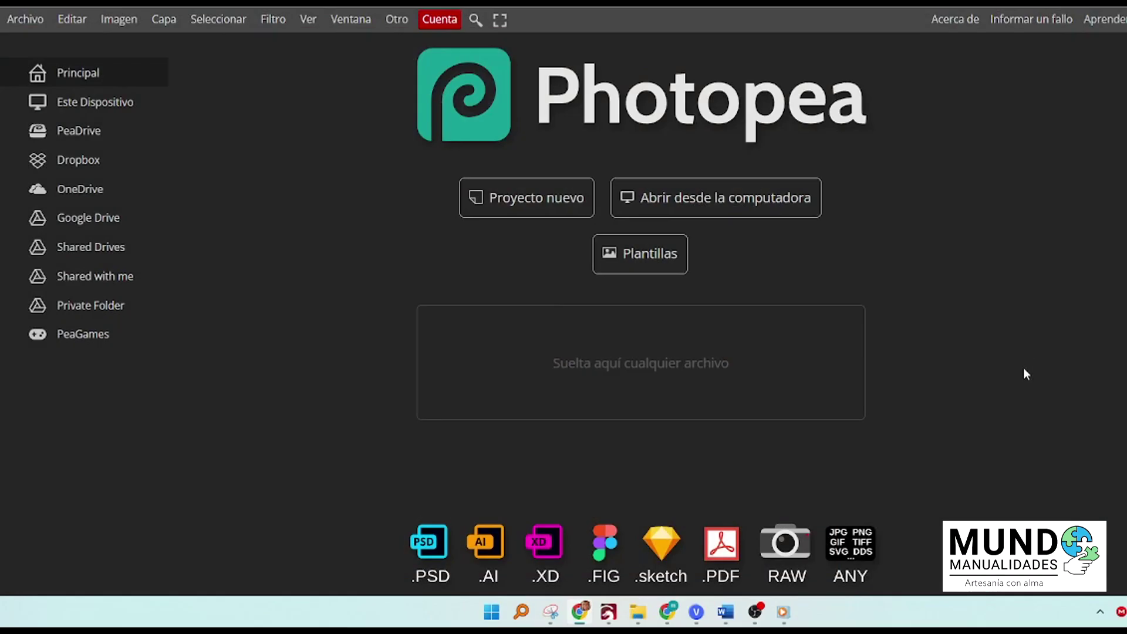
Open the generated square Japanese landscape image in Photopea from the image folder.
left_click(637, 611)
left_click_drag(297, 102, 611, 311)
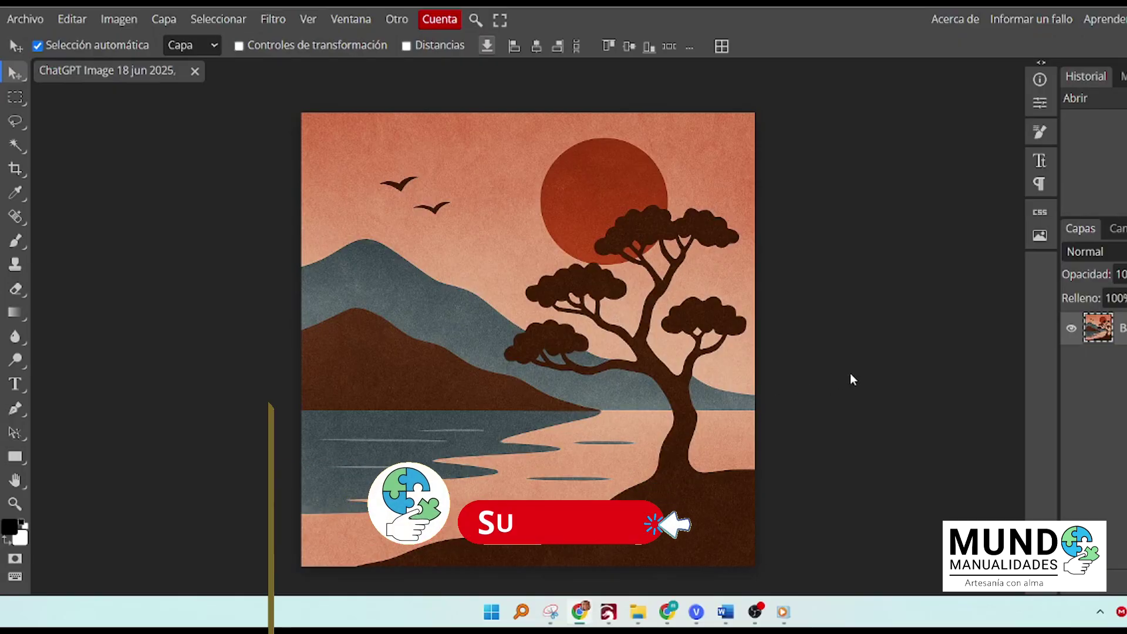
Select the tree, foreground hill and both birds with the Magic Wand and copy them to a new layer.
key("w")
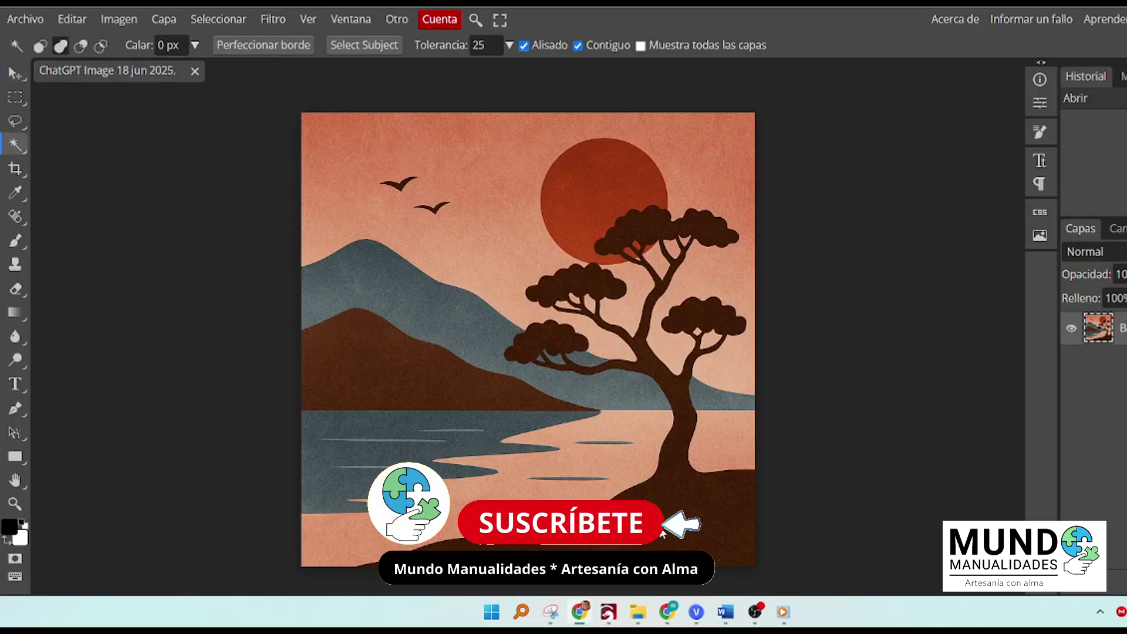
left_click(591, 549)
left_click(592, 549)
left_click(591, 549)
left_click(591, 549)
left_click(591, 549)
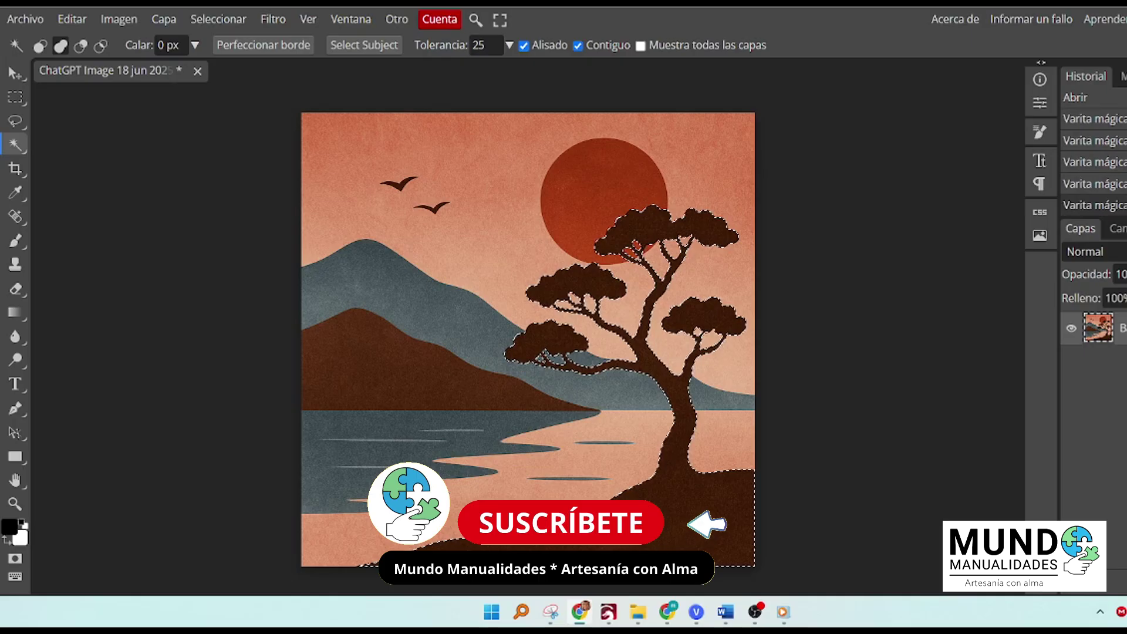
left_click(591, 548)
left_click(434, 209)
left_click(400, 189)
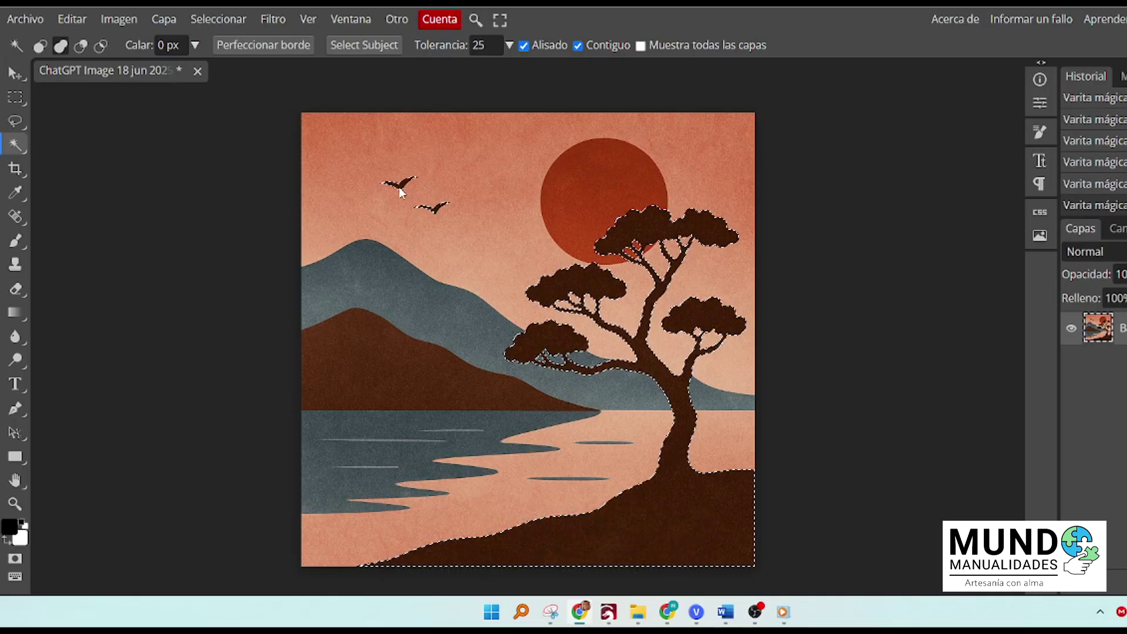
key("ctrl+j")
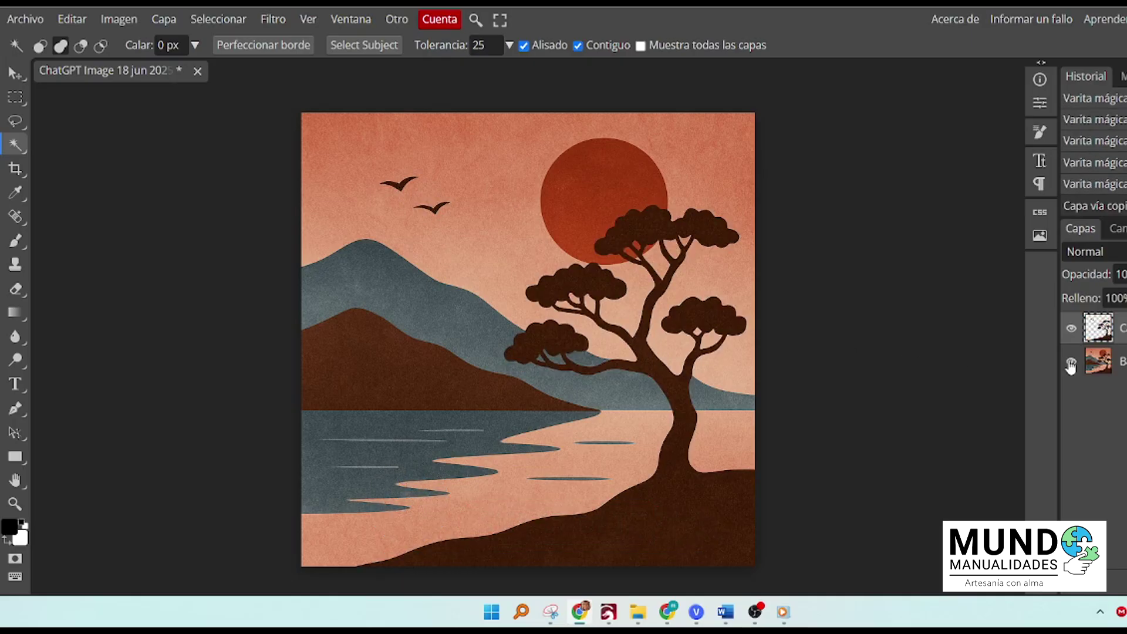
Check the copied tree layer on its own, hide it and show the background image again.
left_click(1071, 363)
left_click(1070, 328)
left_click(1070, 361)
Select all blue-gray mountain areas, including the gaps between the tree branches, and copy them to a new layer.
left_click(413, 313)
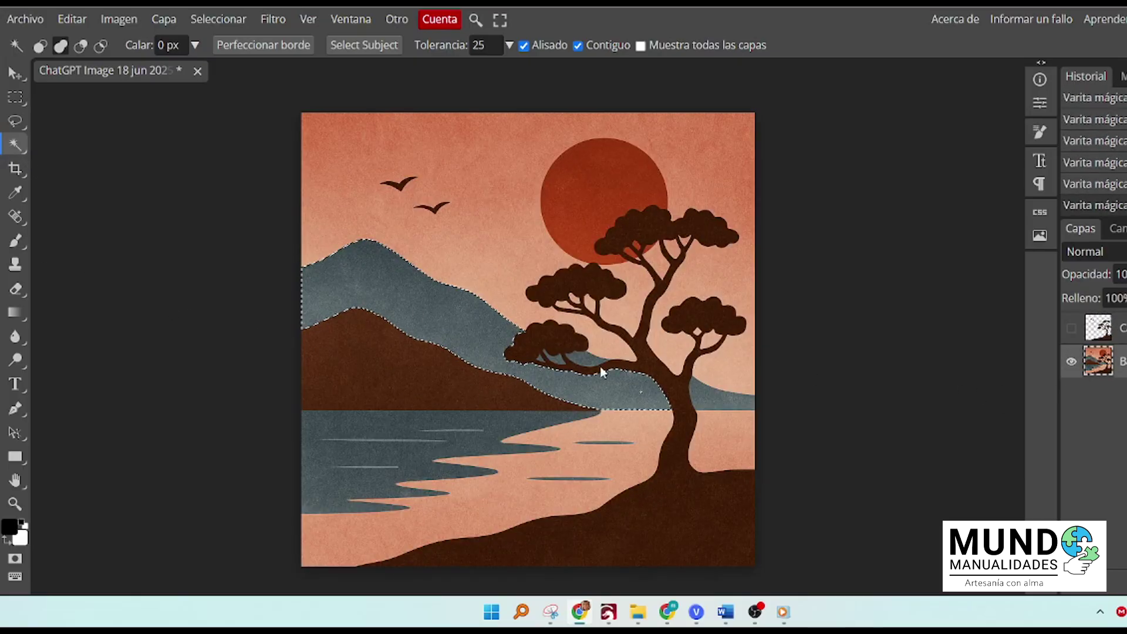
left_click(556, 358)
left_click(541, 356)
left_click(583, 355)
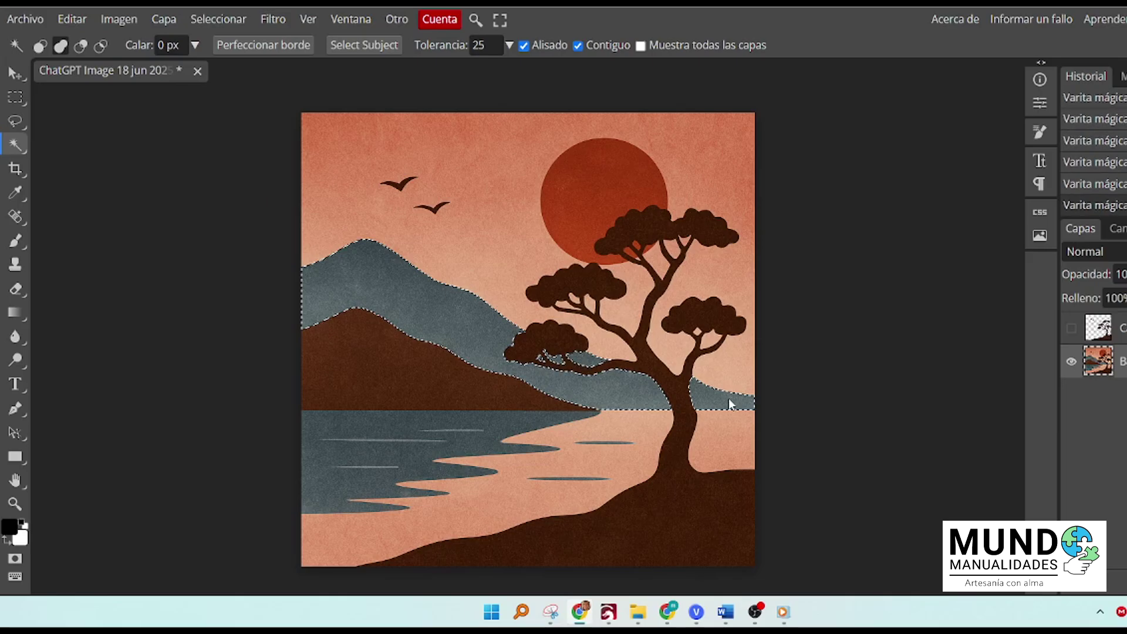
key("ctrl+j")
Check the mountain layer against the tree layer, hide both and redisplay the background image.
left_click(1071, 394)
left_click(1071, 328)
left_click(1070, 329)
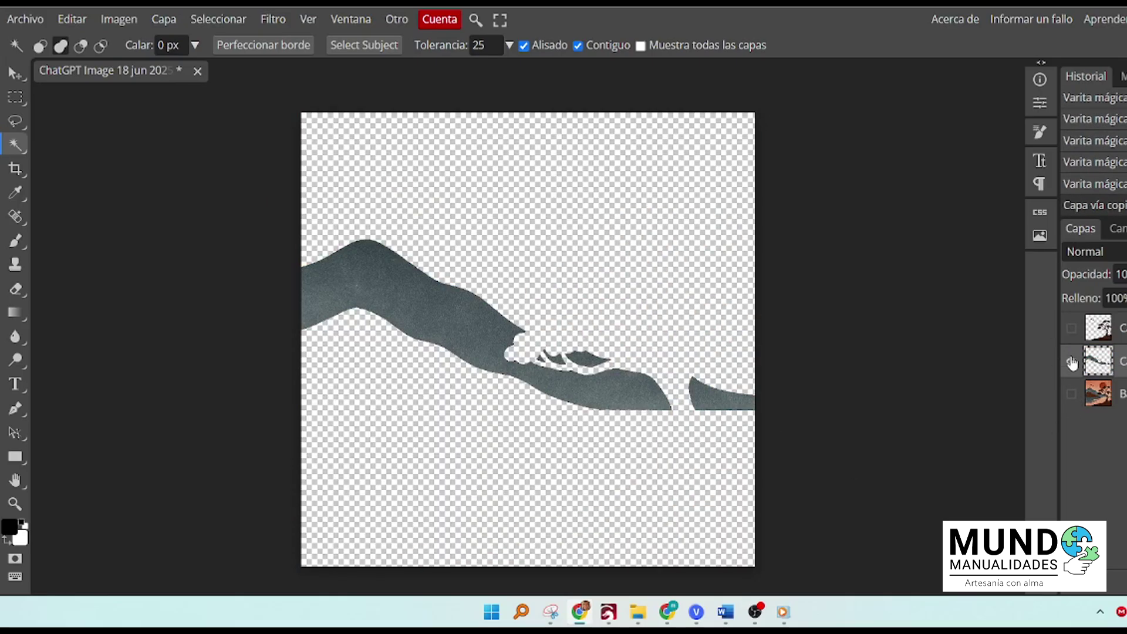
left_click(1070, 361)
left_click(1071, 394)
Copy the brown hill in front of the mountains to its own layer, hide it and reselect the background.
left_click(343, 357)
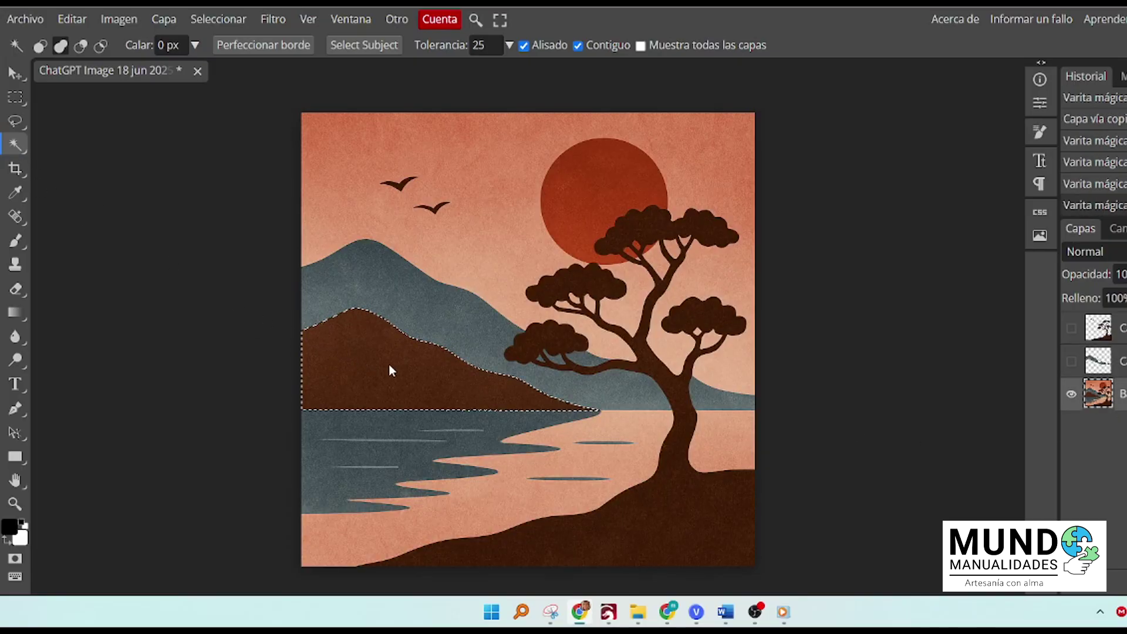
key("ctrl+j")
left_click(1070, 394)
left_click(1097, 426)
Select the whole red sun, including the parts between the branches, and copy it to a new layer.
left_click(568, 186)
left_click(562, 188)
left_click(558, 191)
left_click(556, 189)
left_click(555, 188)
left_click(557, 188)
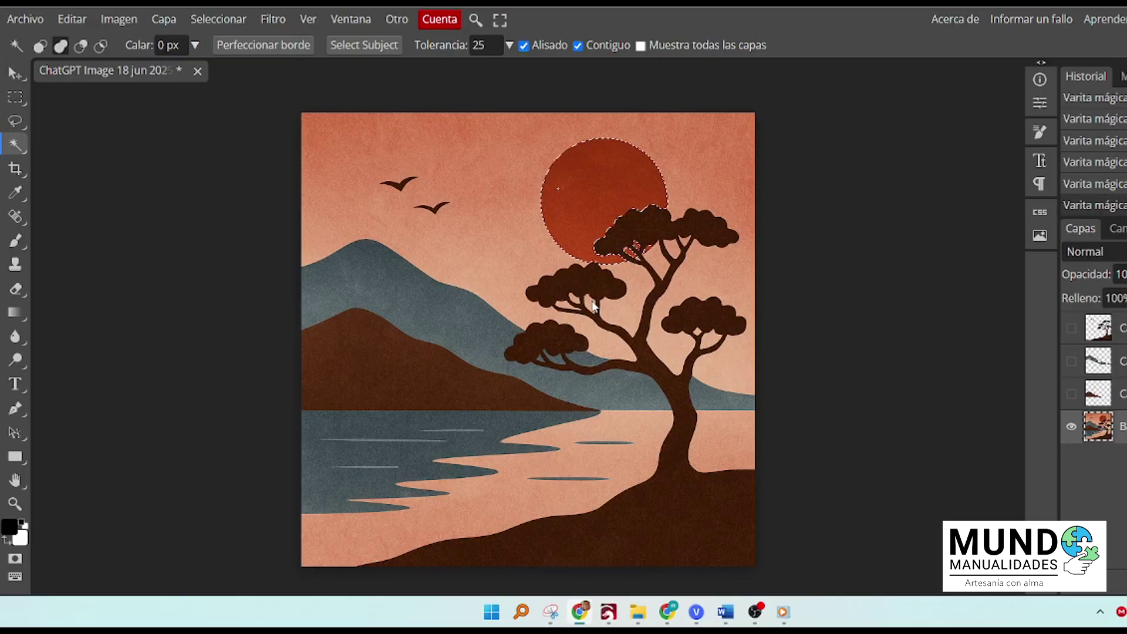
key("ctrl+j")
Preview the extracted layers together without the background, hide them all and make the background visible and active again.
left_click(1071, 459)
left_click(1071, 394)
left_click(1071, 361)
left_click(1071, 329)
left_click(1071, 330)
left_click(1071, 360)
left_click(1071, 394)
left_click(1071, 427)
left_click(1071, 459)
left_click(1097, 460)
Select the blue-gray lake water with the Magic Wand and copy it to a new layer.
left_click(437, 424)
left_click(372, 442)
left_click(399, 440)
left_click(429, 432)
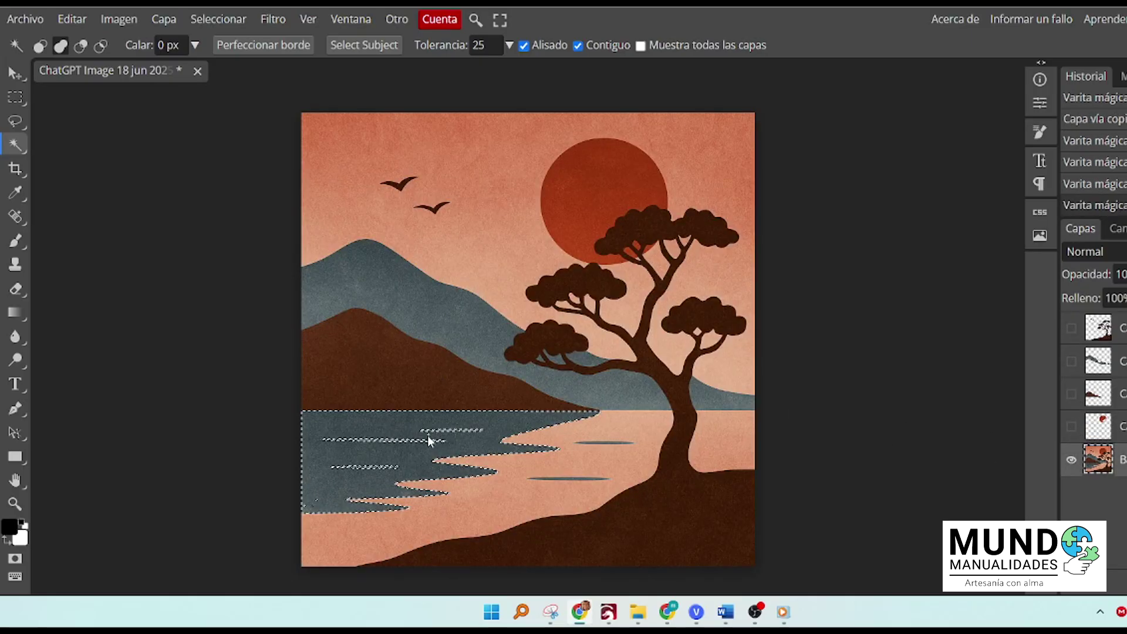
left_click(316, 499)
key("ctrl+j")
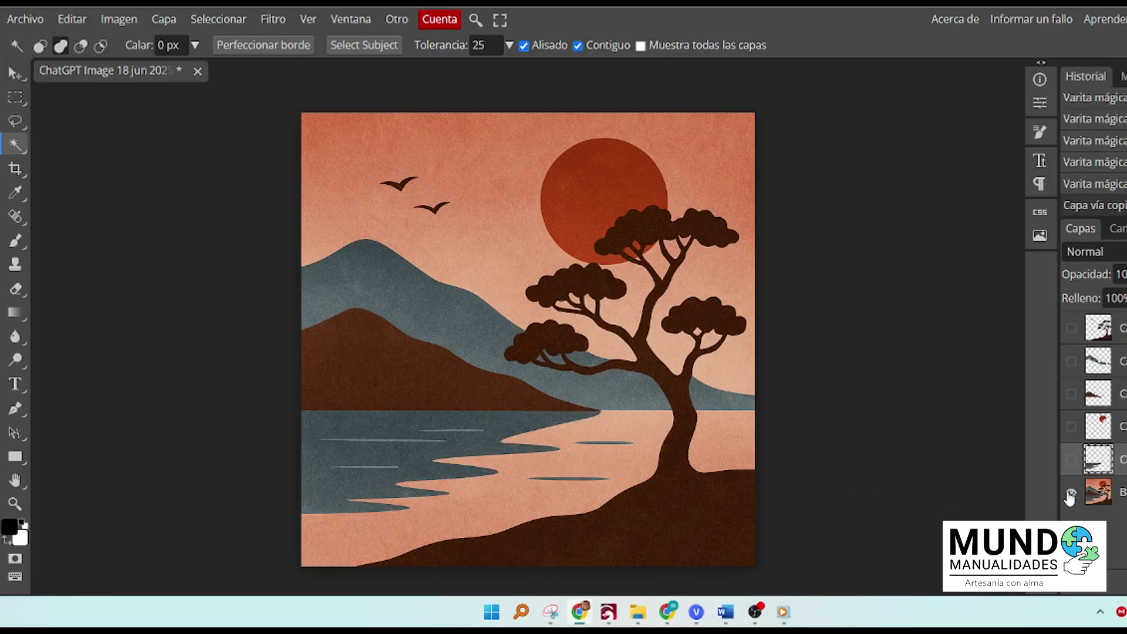
Copy the pink water areas on both sides of the trunk to a new layer and hide the background.
left_click(1085, 493)
left_click(629, 435)
left_click(740, 439)
left_click(381, 537)
left_click(728, 441)
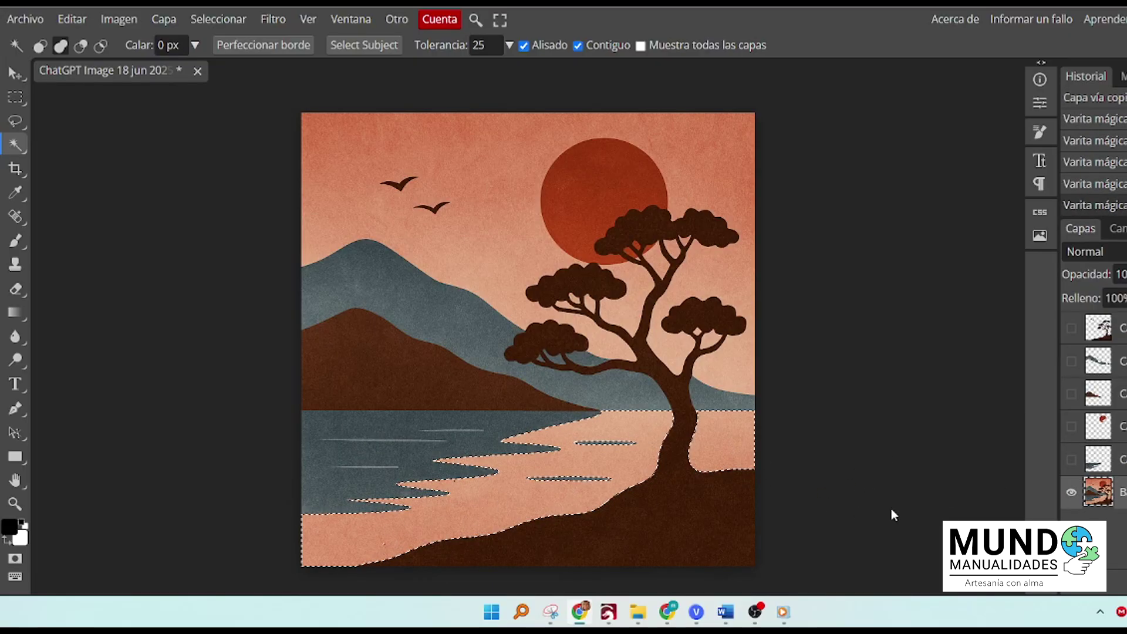
key("ctrl+j")
left_click(1071, 525)
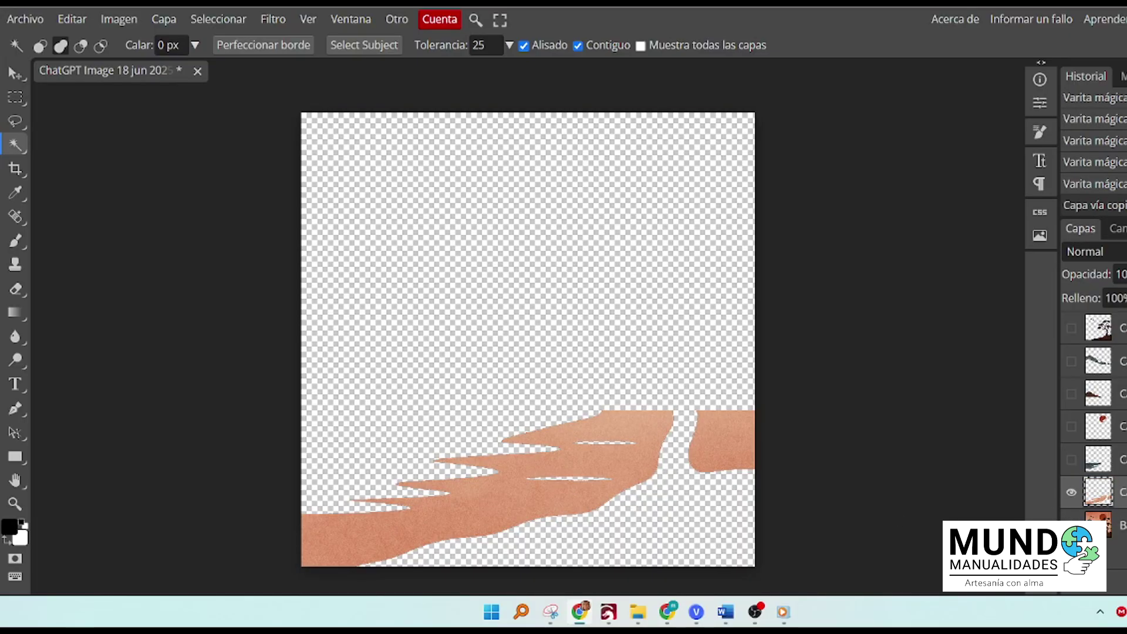
Turn the pink water layer solid black with Hue/Saturation by lowering its lightness to the minimum.
left_click(118, 18)
mouse_move(131, 70)
left_click(402, 204)
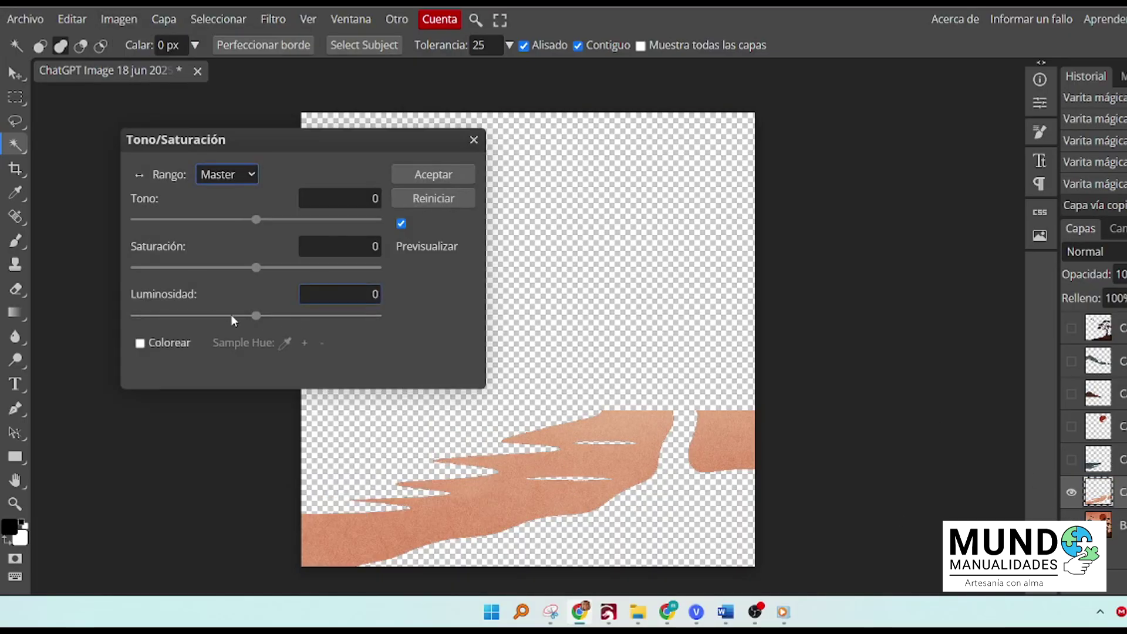
left_click_drag(256, 315, 132, 315)
left_click(433, 174)
Show the blue-gray lake layer and turn it black with Hue/Saturation at minimum lightness.
left_click(1071, 458)
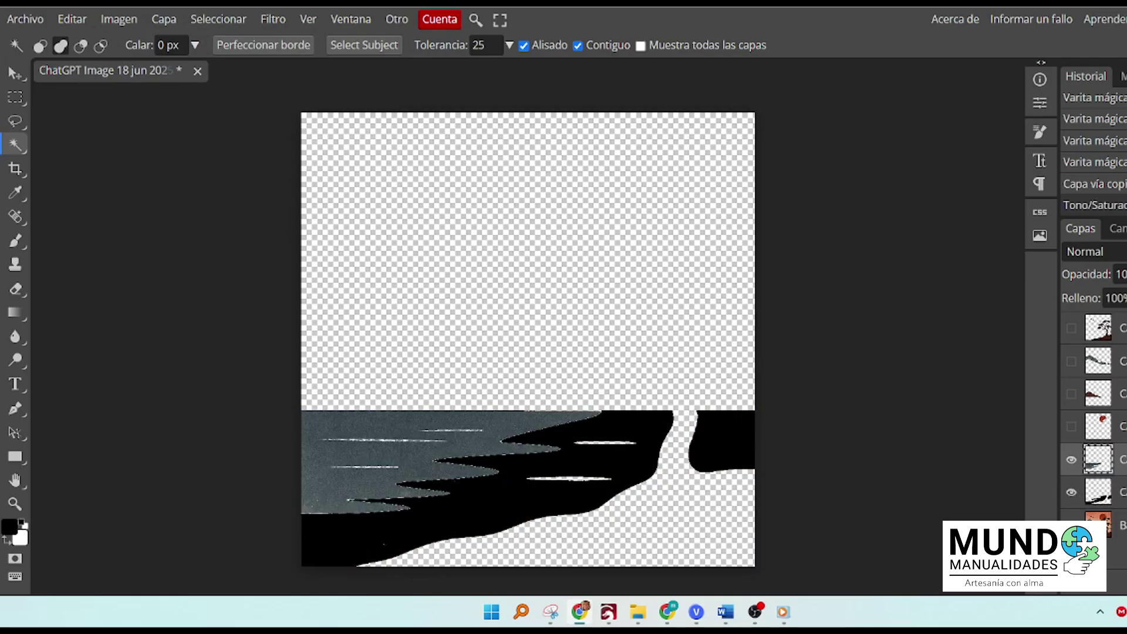
left_click(118, 19)
mouse_move(131, 72)
left_click(377, 204)
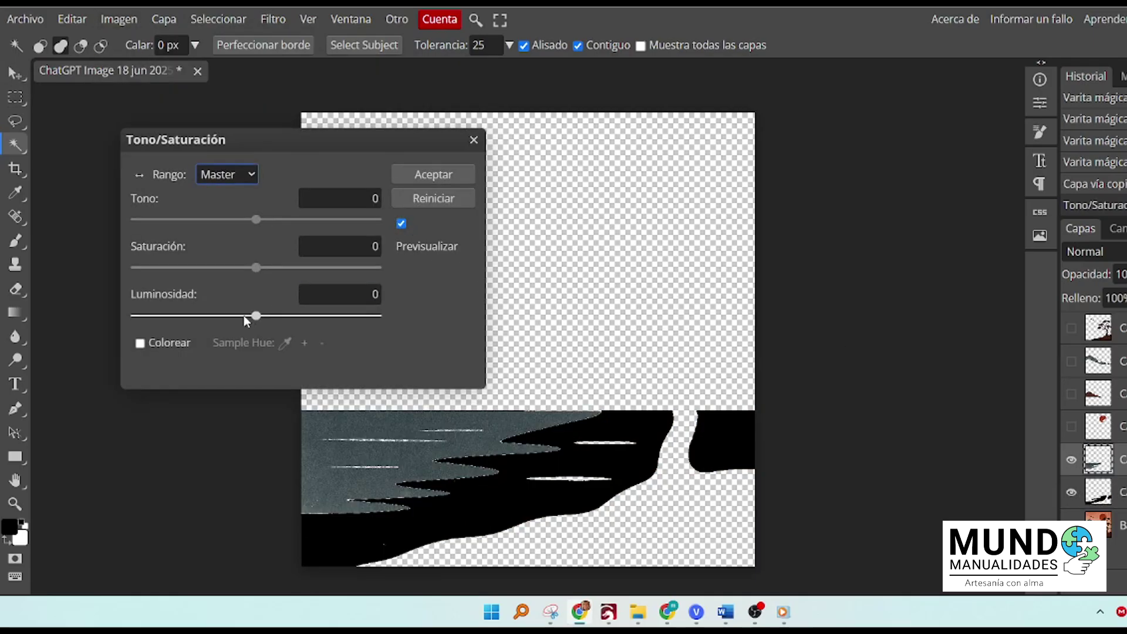
left_click_drag(256, 316, 117, 319)
left_click(455, 174)
Show the red sun layer and start an image adjustment on it.
left_click(1071, 426)
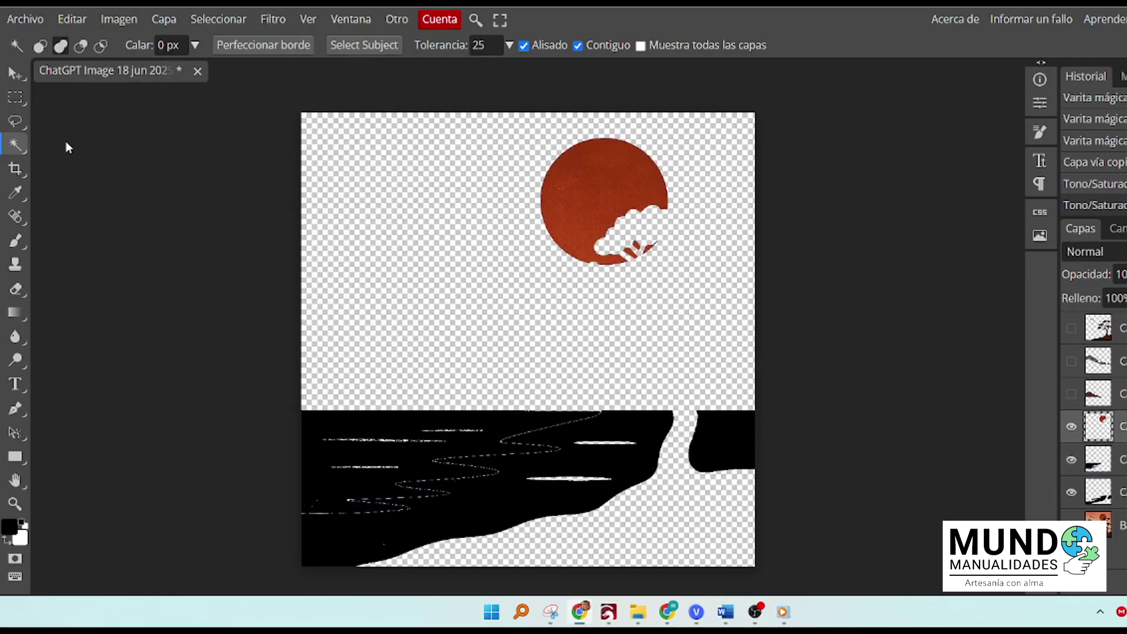
left_click(119, 18)
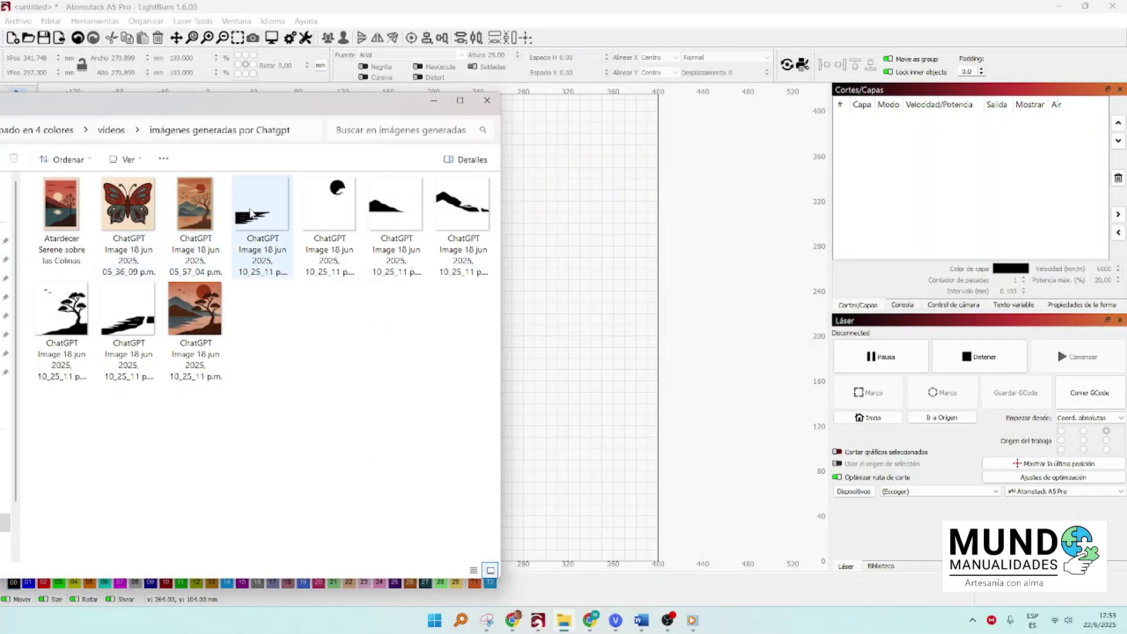
Import the original landscape image and its six separated black layer images into the LightBurn workspace.
left_click_drag(196, 308, 169, 302)
left_click(562, 620)
mouse_move(262, 205)
left_mouse_down()
mouse_move(405, 182)
mouse_move(589, 176)
left_mouse_up()
mouse_move(329, 206)
left_mouse_down()
mouse_move(545, 402)
mouse_move(563, 382)
left_mouse_up()
left_click_drag(396, 205, 530, 367)
left_click_drag(463, 206, 683, 182)
left_click_drag(129, 316, 558, 246)
left_click_drag(61, 317, 614, 404)
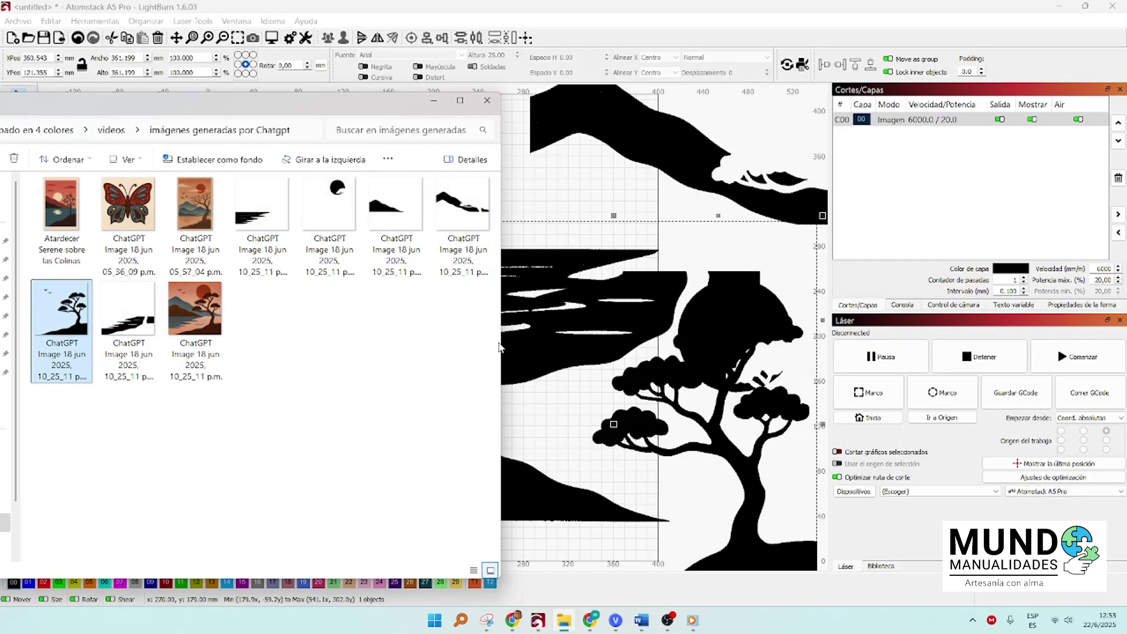
left_click(485, 102)
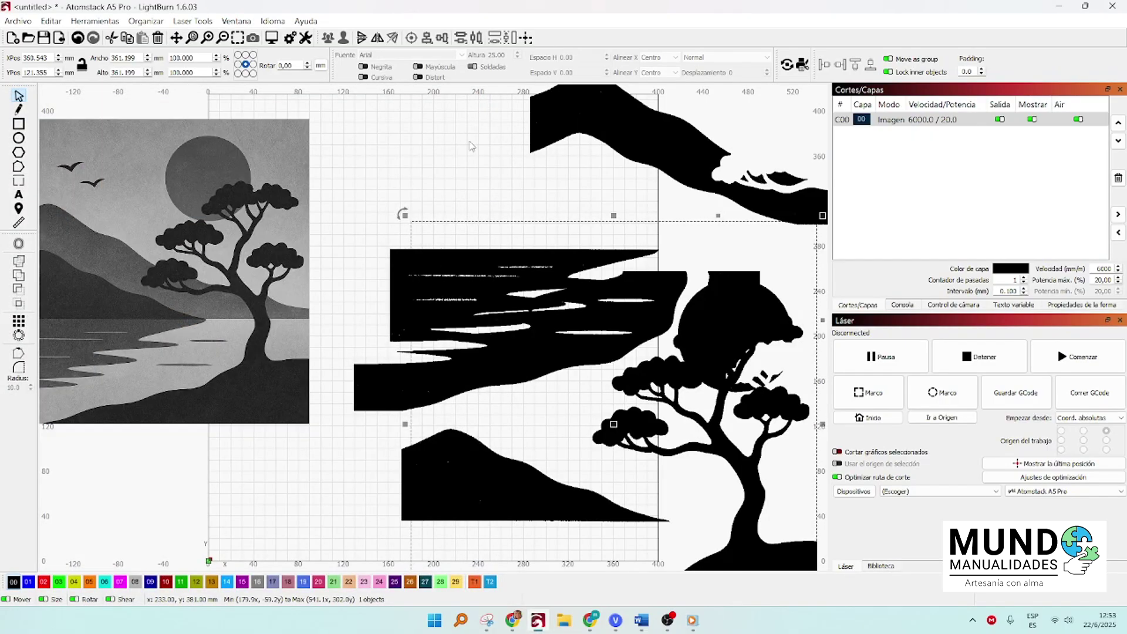
Select the six black layer images and align them on their centres so they form one landscape.
scroll(504, 405, "down", 5)
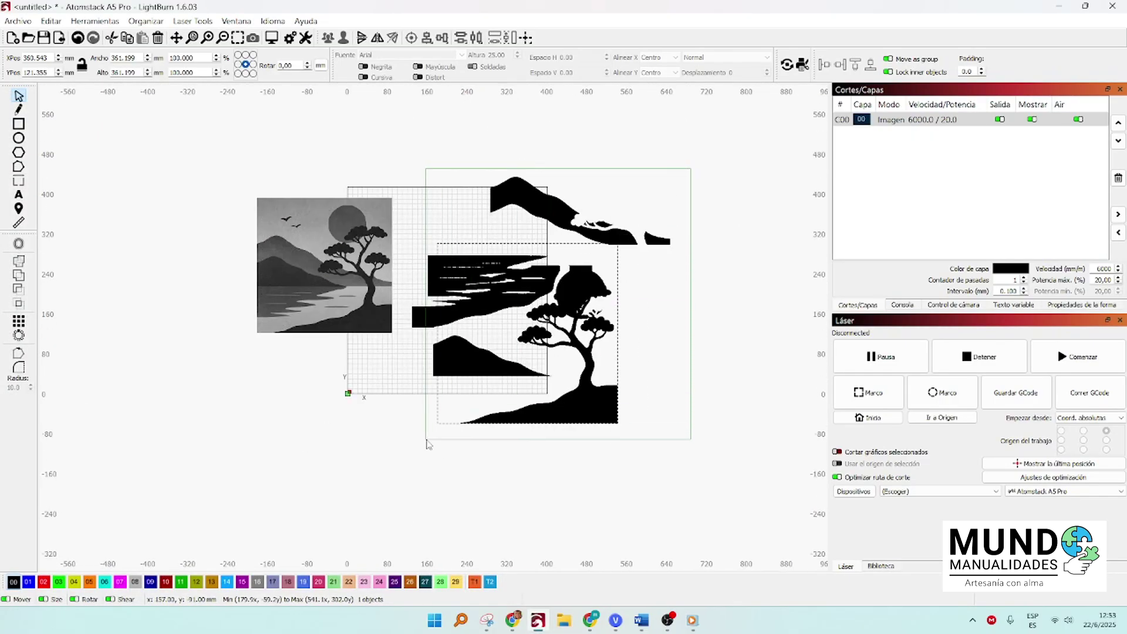
key("ctrl+a")
left_click(411, 38)
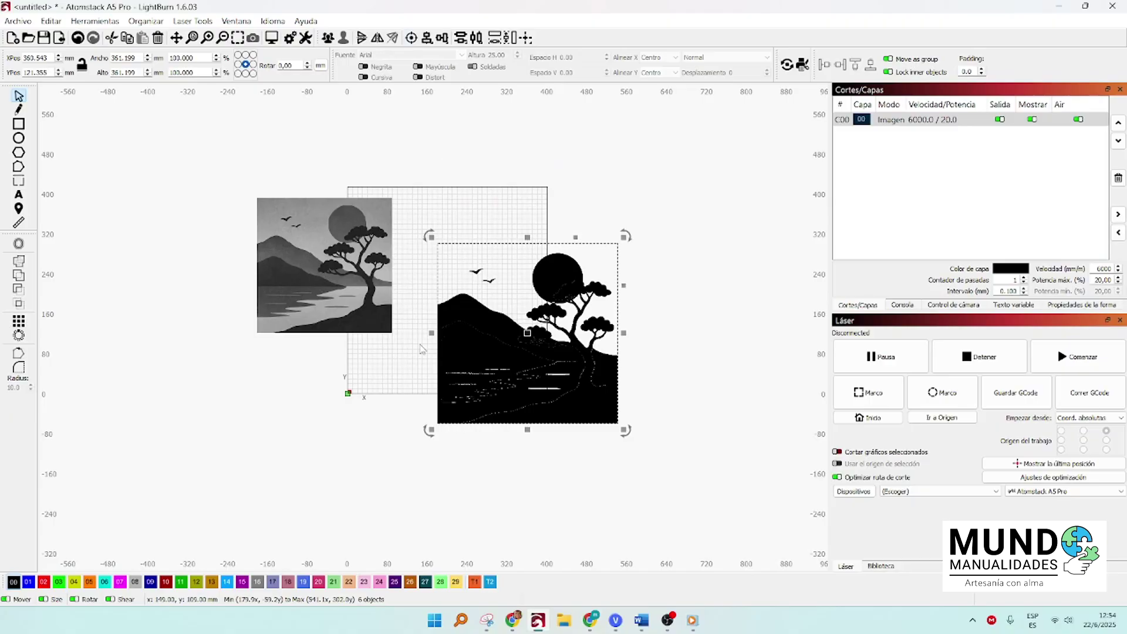
Move the grayscale original landscape away from the black stack and scale it proportionally to 80 mm wide.
left_click_drag(352, 276, 301, 332)
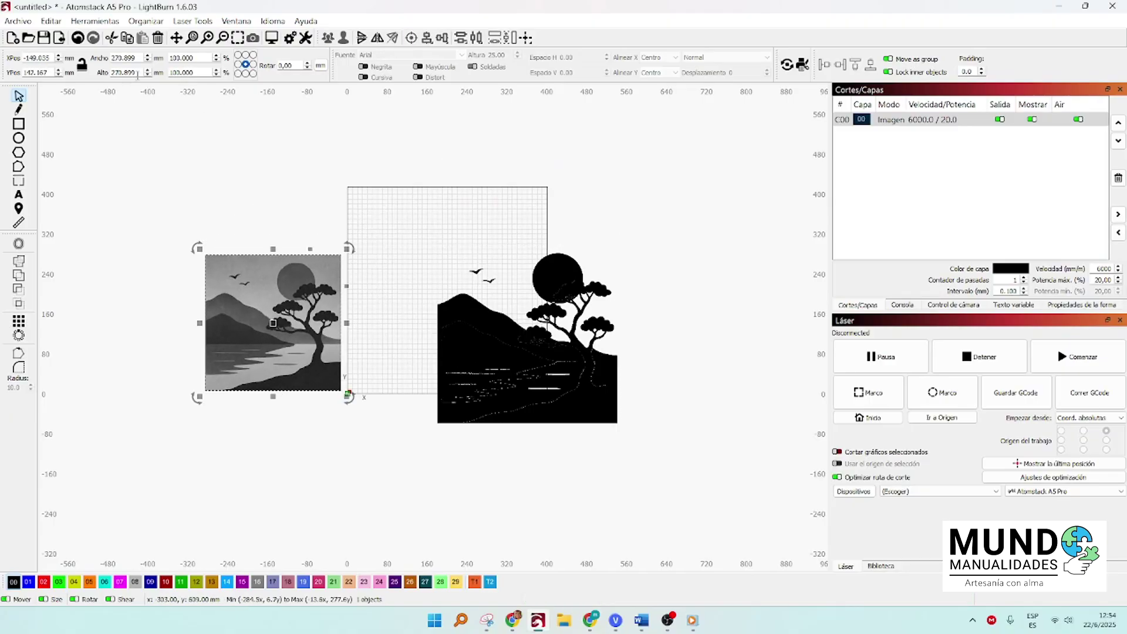
left_click_drag(136, 57, 87, 60)
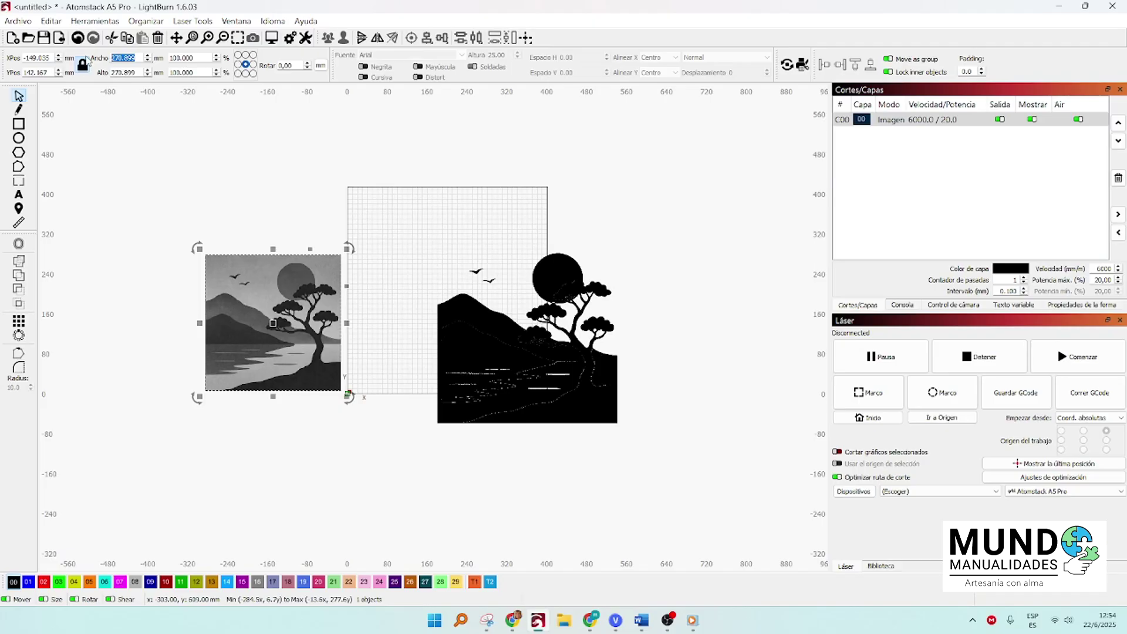
type("80")
key("Return")
Scale the six stacked layer images to 80 mm wide and place them beside the grayscale original.
left_click_drag(701, 231, 414, 437)
left_click_drag(136, 58, 69, 56)
type("8080")
key("Return")
left_click_drag(521, 341, 315, 330)
Pull individual layer images out of the stack and spread them around the workspace.
scroll(314, 330, "up", 8)
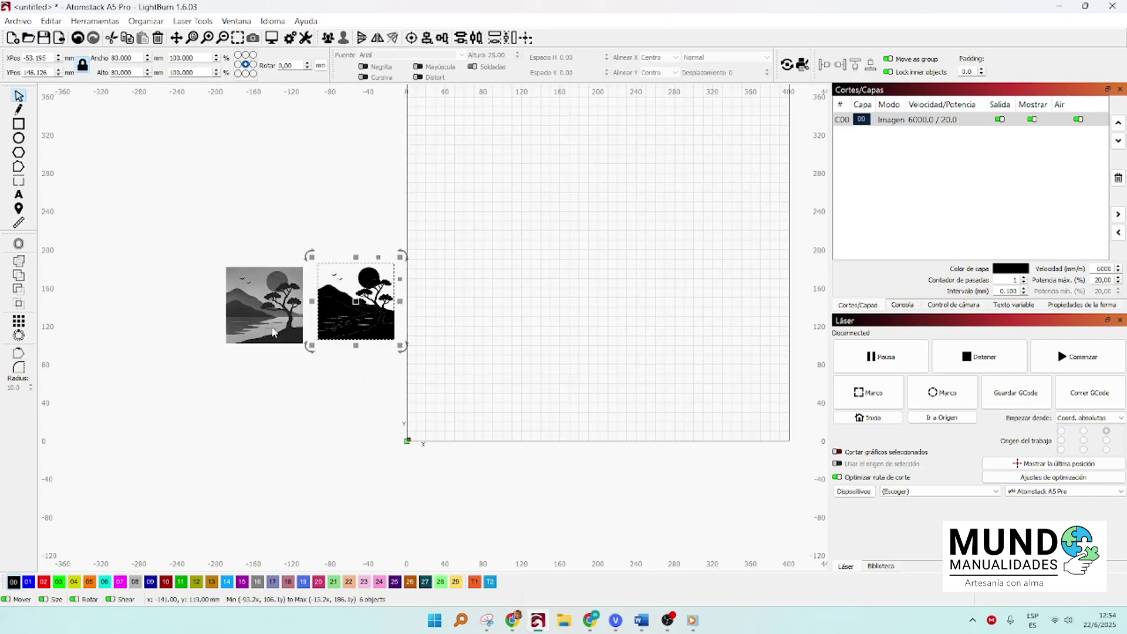
left_click_drag(537, 318, 788, 347)
left_click_drag(578, 351, 538, 547)
left_click_drag(535, 290, 581, 237)
Trace the dark water layer image and separate its vector outline from the black image by moving the image away.
right_click(487, 330)
left_click(530, 544)
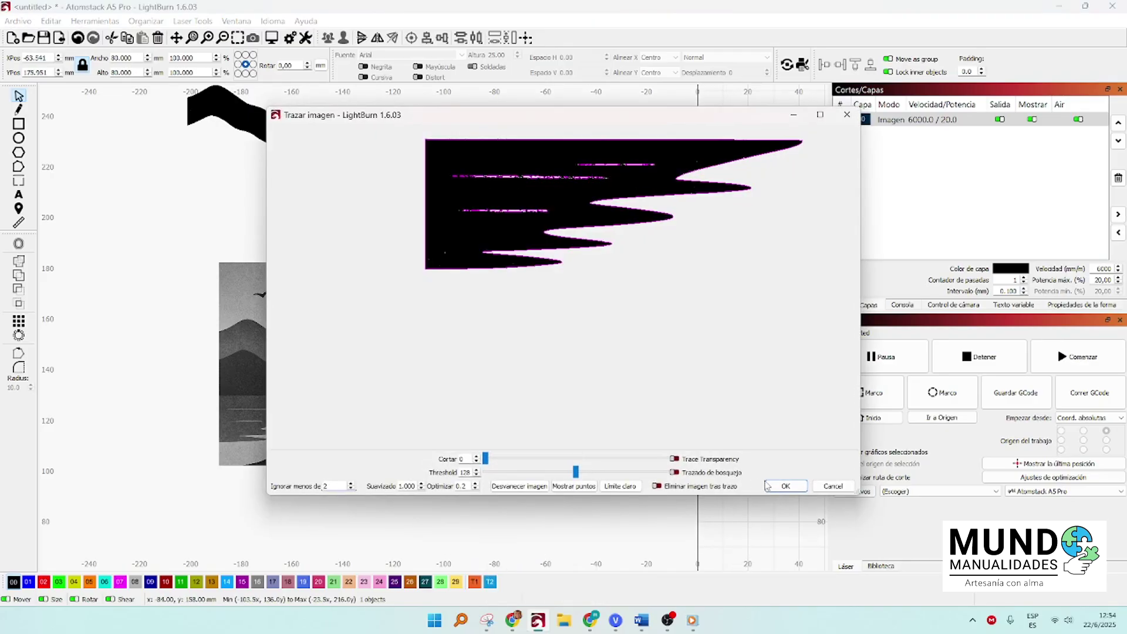
left_click(787, 487)
left_click_drag(505, 334, 521, 423)
mouse_move(466, 328)
left_mouse_down()
mouse_move(119, 308)
mouse_move(30, 347)
left_mouse_up()
scroll(585, 446, "up", 2)
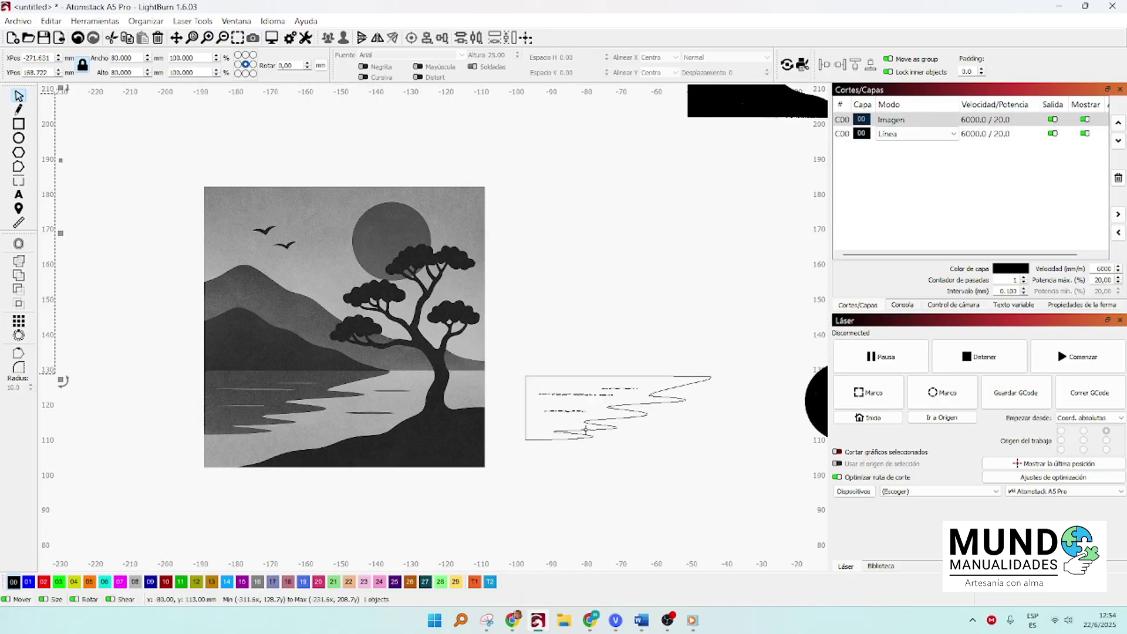
Ungroup the dark water trace and delete the thin ripple fragments inside its outline.
left_click(578, 394)
scroll(604, 397, "up", 4)
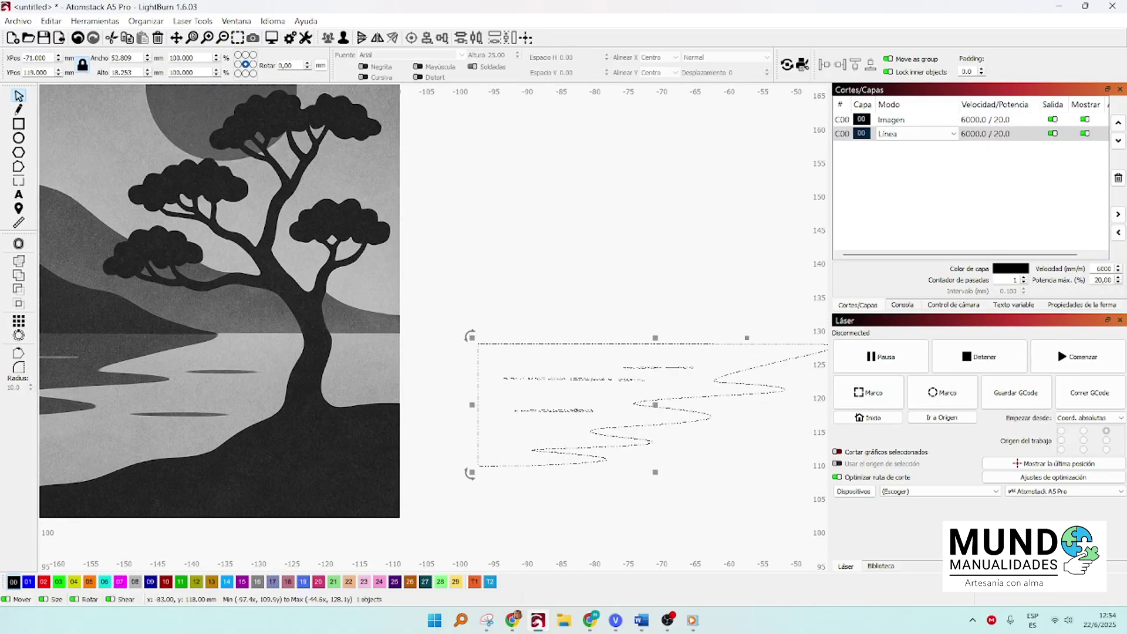
scroll(580, 411, "down", 3)
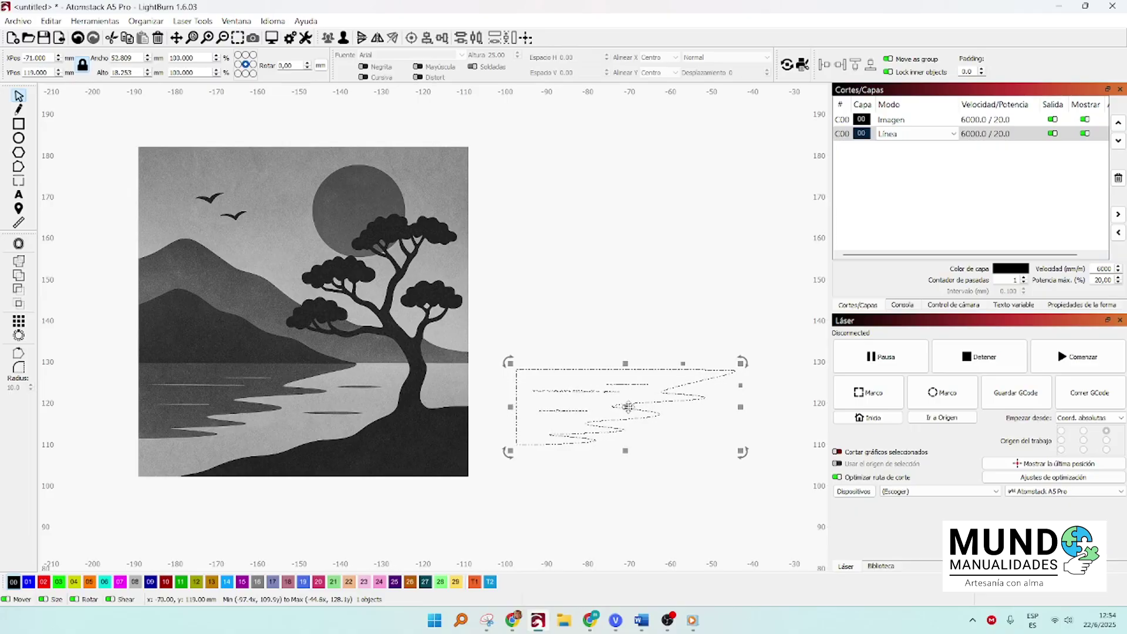
right_click(628, 407)
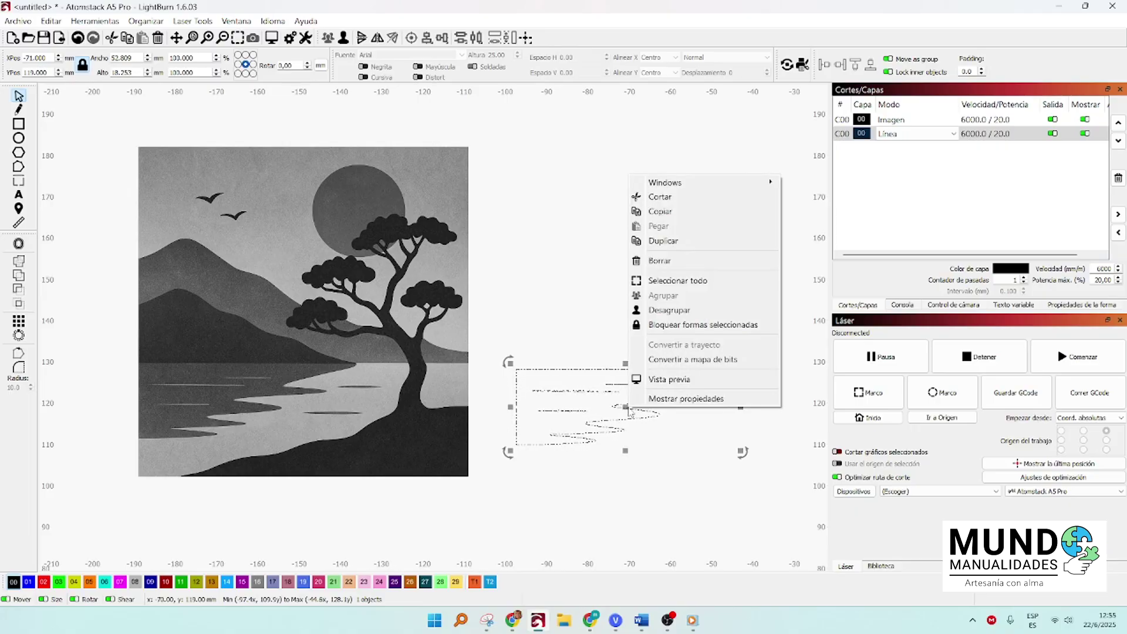
left_click(669, 310)
scroll(637, 475, "up", 2)
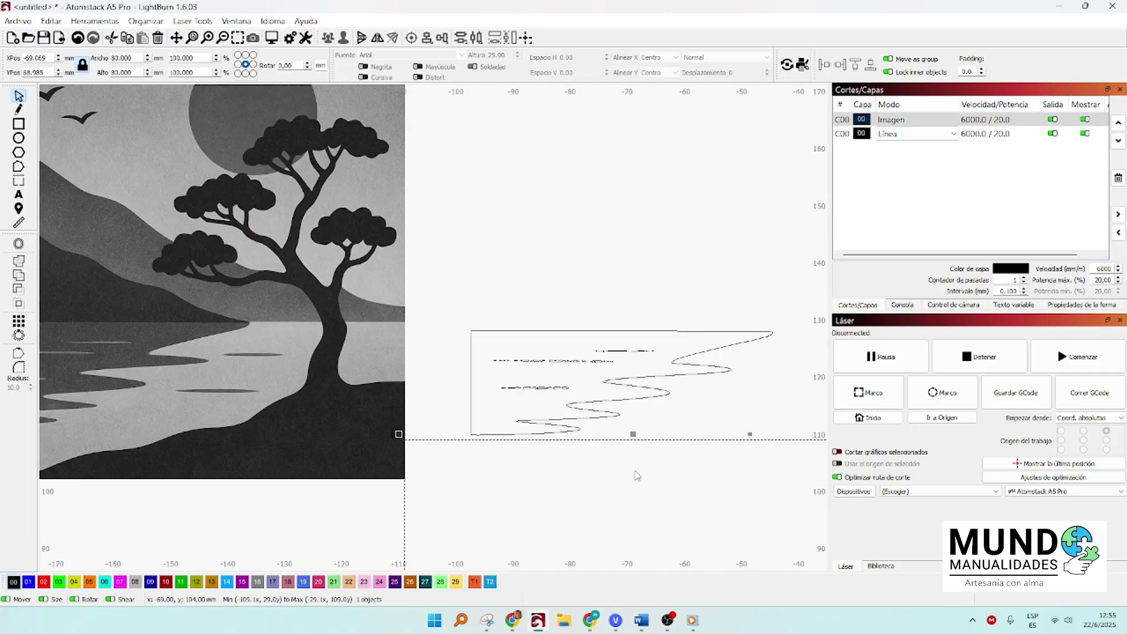
scroll(637, 476, "up", 1)
left_click_drag(658, 329, 467, 345)
key("Delete")
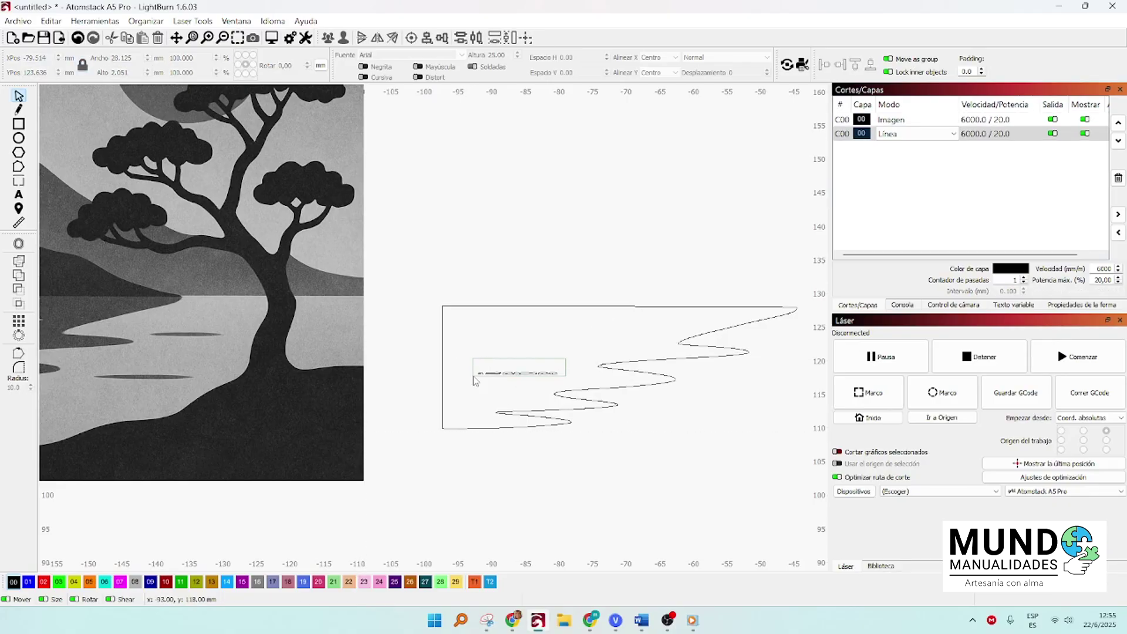
scroll(476, 382, "down", 2)
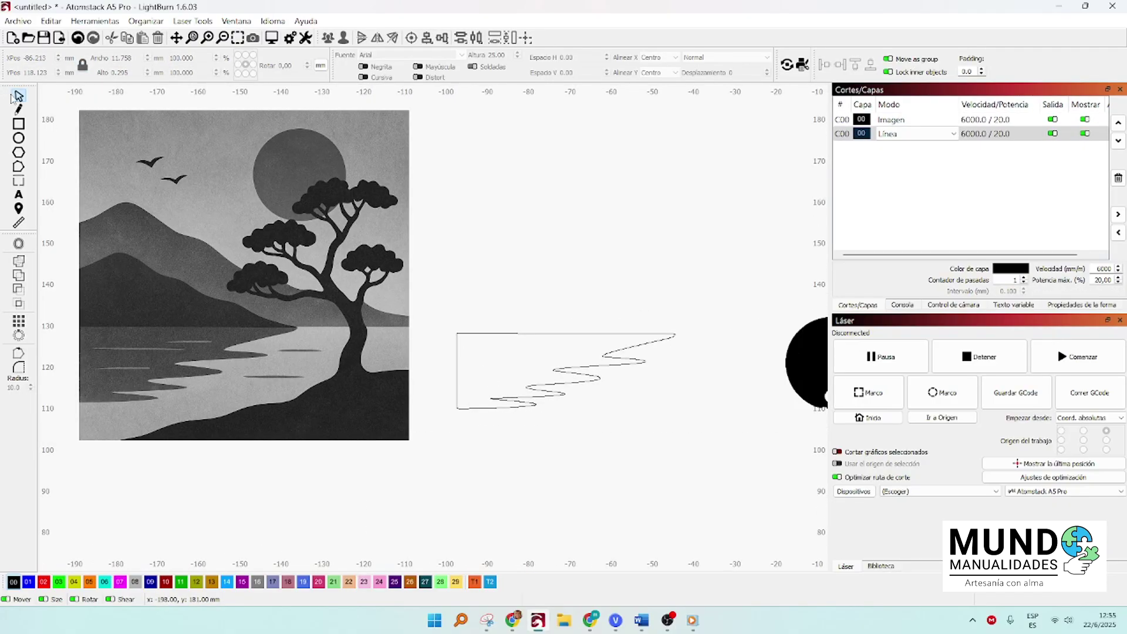
Assign the dark water outline to red layer 02 and align it over the matching area of the grayscale original.
left_click(567, 368)
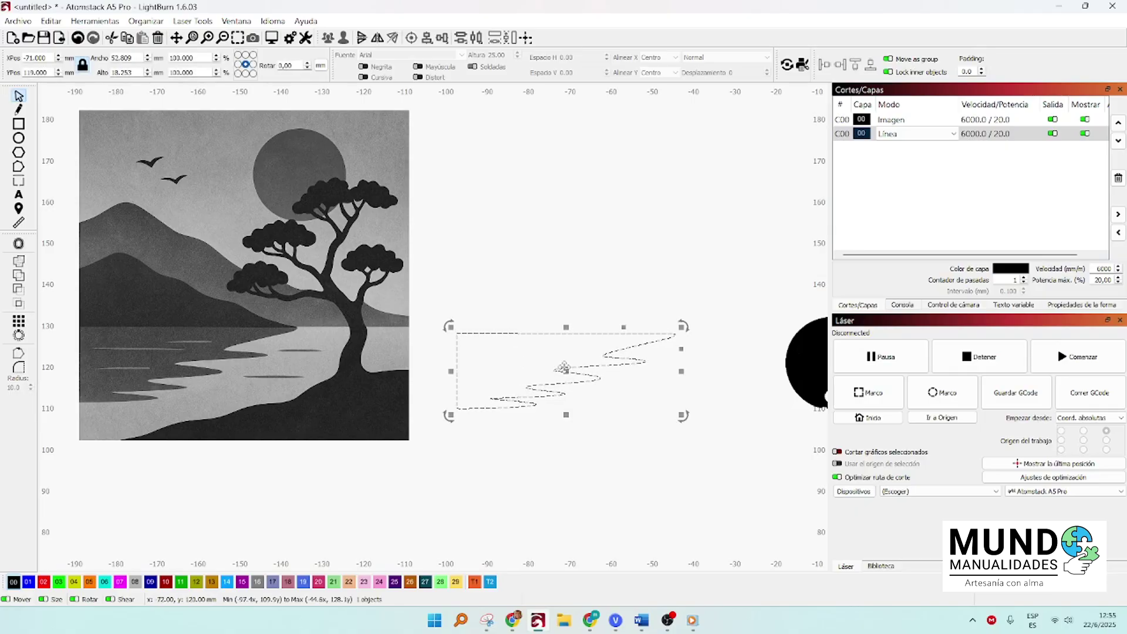
left_click(44, 582)
left_click_drag(551, 373, 177, 369)
scroll(106, 331, "up", 3)
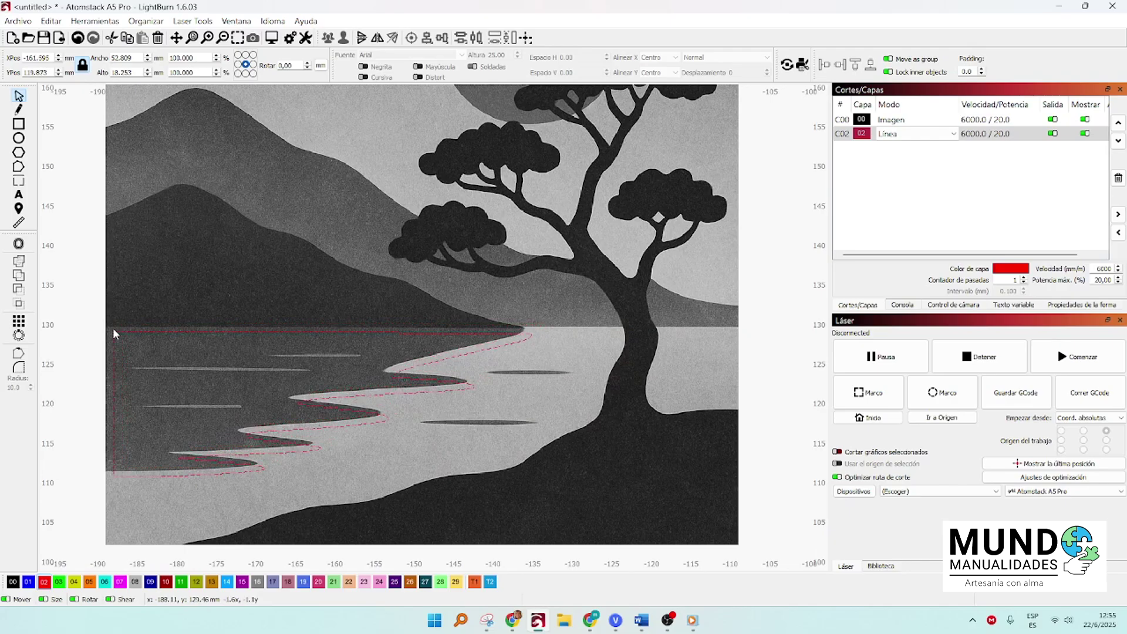
scroll(107, 327, "down", 5)
Trace the light water layer image into a vector outline.
left_click(146, 159)
left_click(292, 412)
right_click(292, 412)
left_click(340, 360)
key("Return")
Separate the light water outline from its black image and align it over the matching area of the grayscale original.
mouse_move(342, 360)
left_mouse_down()
mouse_move(462, 424)
mouse_move(676, 463)
left_mouse_up()
mouse_move(392, 340)
left_mouse_down()
mouse_move(352, 340)
mouse_move(571, 189)
left_mouse_up()
mouse_move(354, 379)
left_mouse_down()
mouse_move(277, 364)
mouse_move(218, 330)
left_mouse_up()
scroll(218, 329, "up", 4)
left_click_drag(582, 382, 505, 376)
left_click(560, 432)
scroll(561, 432, "down", 5)
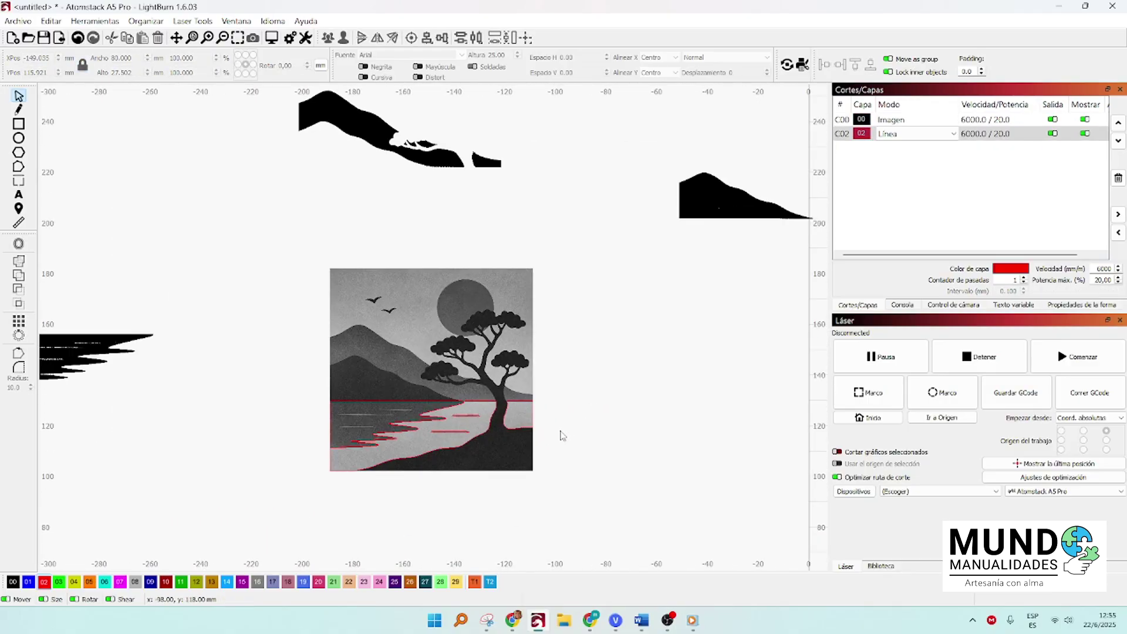
Trace the layer image with the tree, foreground and birds, and align its outline precisely over the grayscale original.
left_click(748, 429)
right_click(759, 421)
left_click(787, 364)
left_click(784, 486)
mouse_move(728, 417)
left_mouse_down()
mouse_move(667, 440)
mouse_move(597, 409)
left_mouse_up()
scroll(496, 403, "up", 4)
left_click_drag(713, 280, 387, 286)
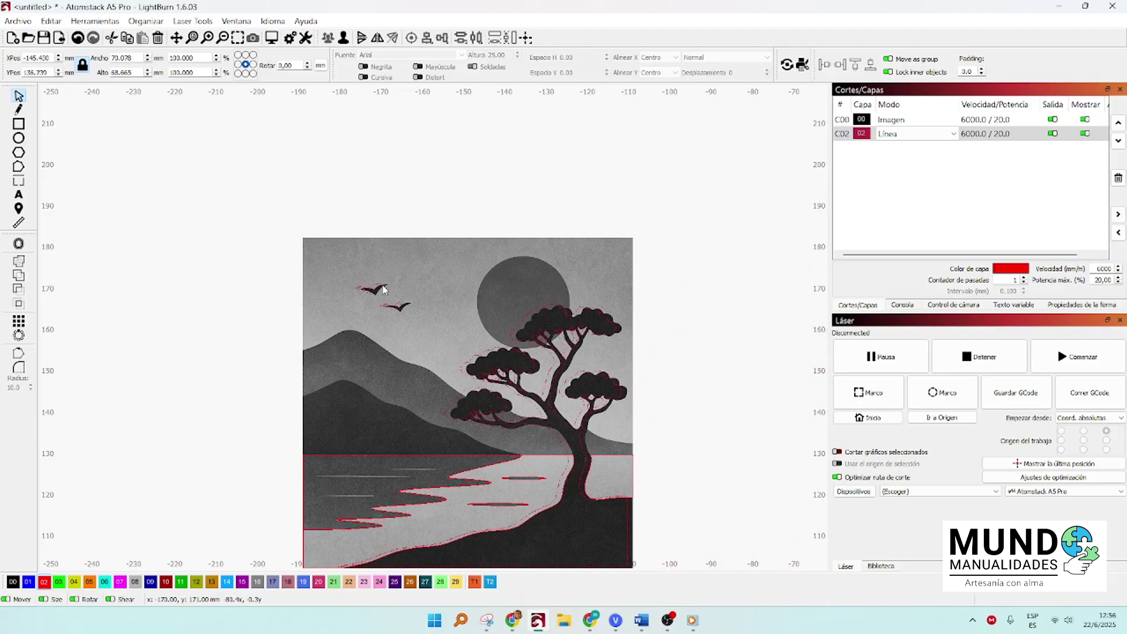
scroll(585, 473, "up", 4)
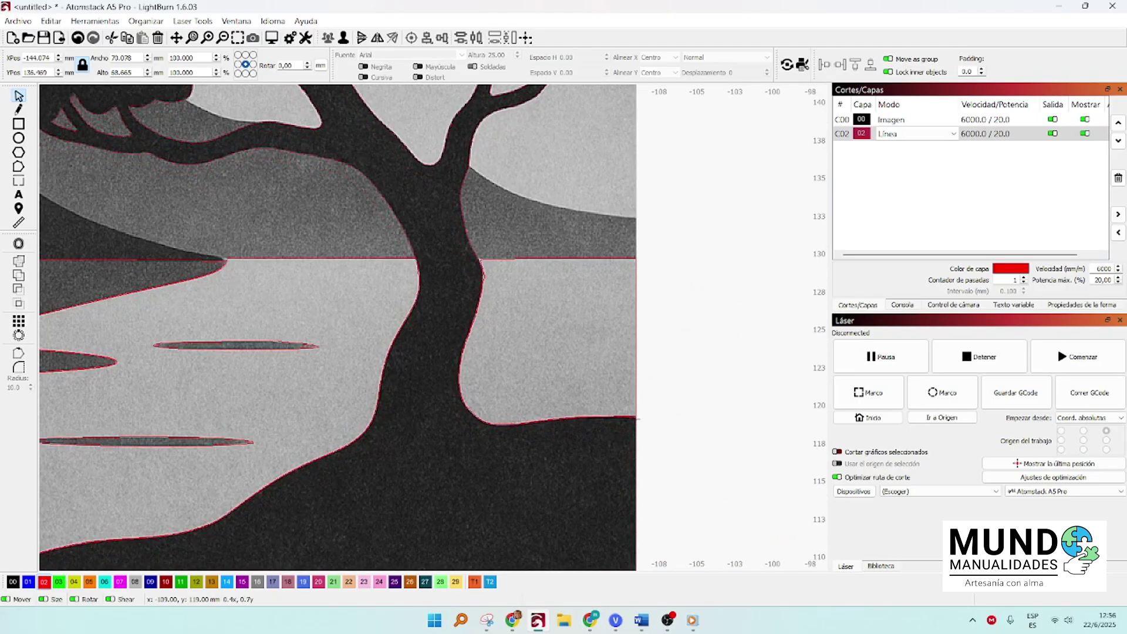
scroll(637, 418, "up", 4)
scroll(636, 411, "down", 9)
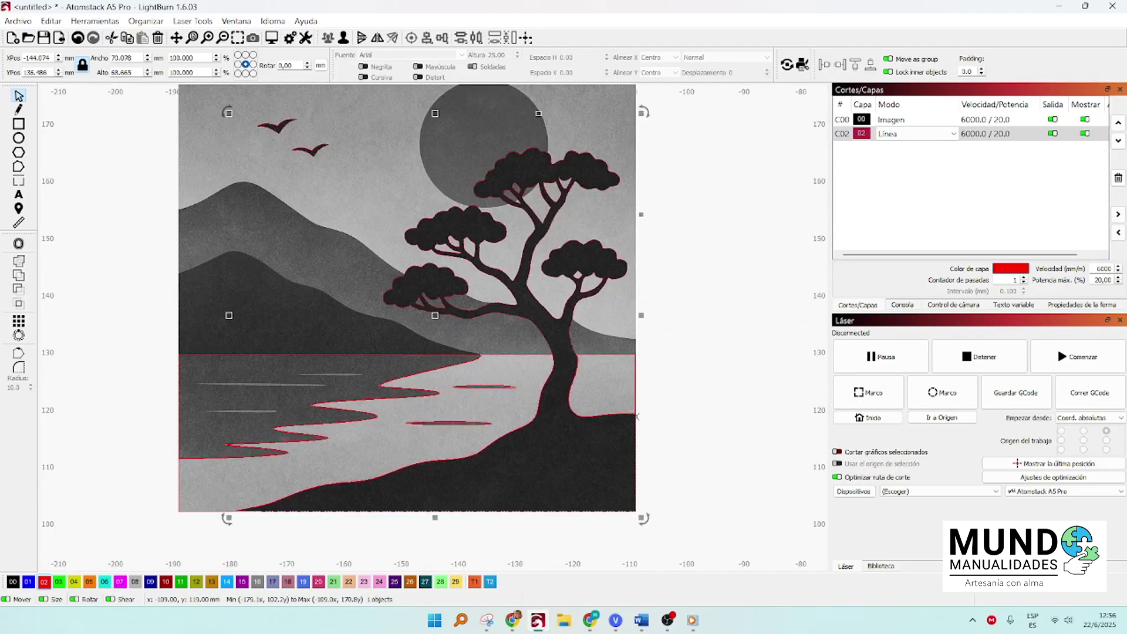
Trace the front mountain layer image, align its outline over the grayscale original and move the black image aside.
mouse_move(741, 240)
left_mouse_down()
mouse_move(659, 322)
mouse_move(658, 530)
left_mouse_up()
right_click(658, 322)
left_click(731, 535)
left_click_drag(629, 330, 441, 361)
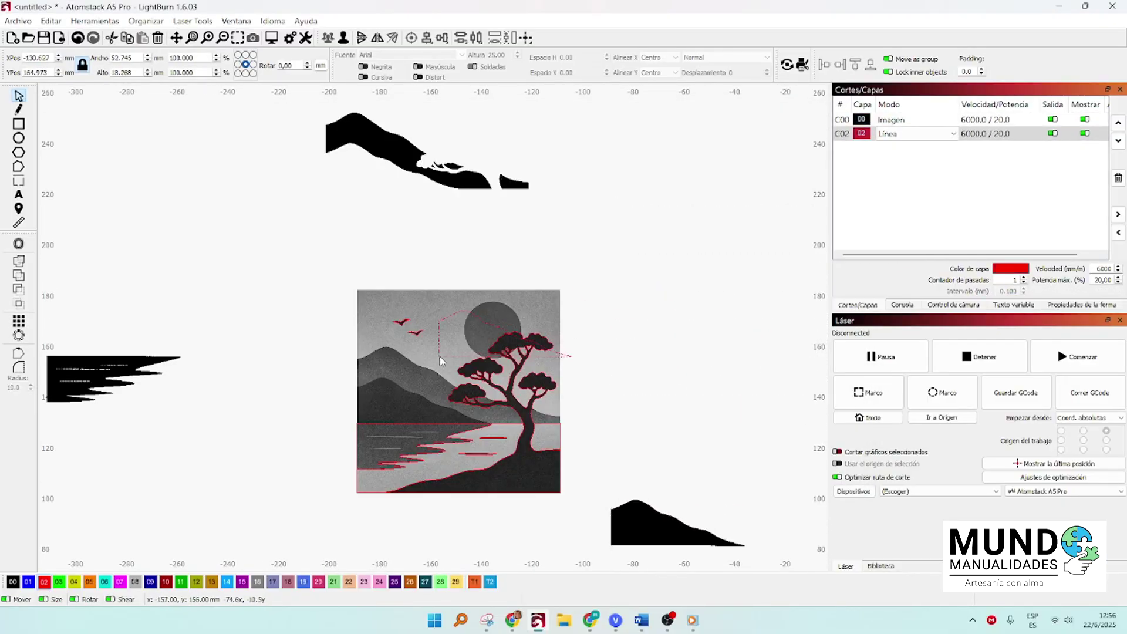
left_click_drag(356, 385, 357, 423)
scroll(345, 425, "up", 9)
scroll(409, 424, "down", 9)
left_click_drag(717, 524, 95, 180)
Trace the back mountain layer image and align its outline over the back mountain of the grayscale original.
left_click(448, 142)
left_click(505, 363)
left_click(784, 487)
mouse_move(396, 154)
left_mouse_down()
mouse_move(638, 264)
mouse_move(515, 297)
mouse_move(404, 393)
left_mouse_up()
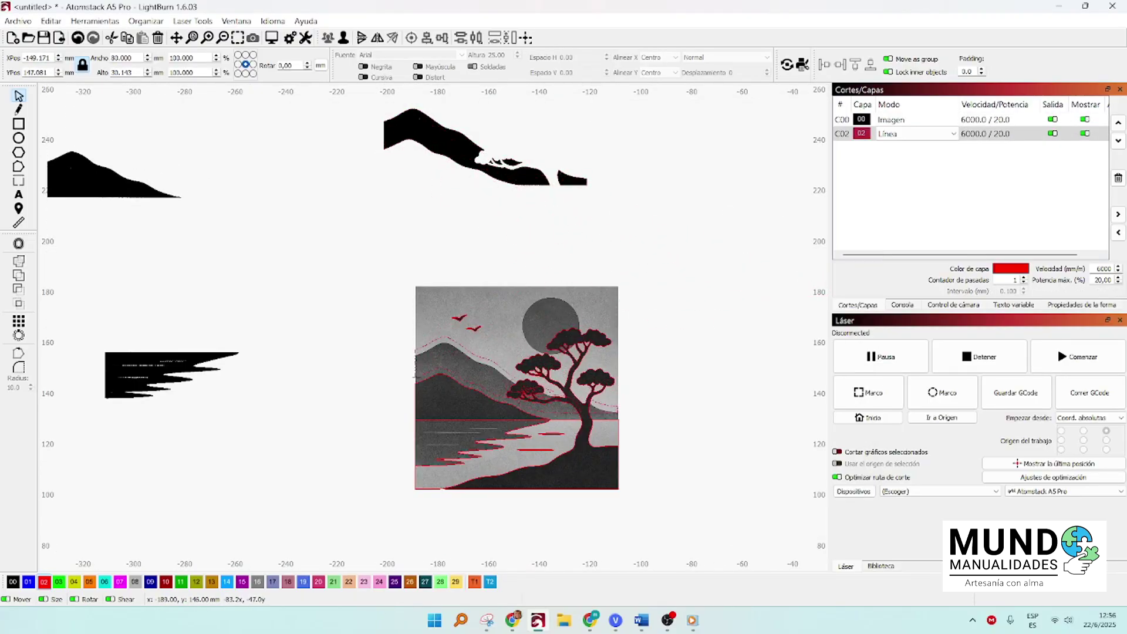
scroll(505, 411, "up", 8)
left_click_drag(398, 253, 386, 253)
scroll(386, 253, "down", 5)
scroll(707, 353, "down", 3)
Trace the sun layer image into a vector outline.
left_click_drag(733, 218, 490, 206)
left_click(755, 224)
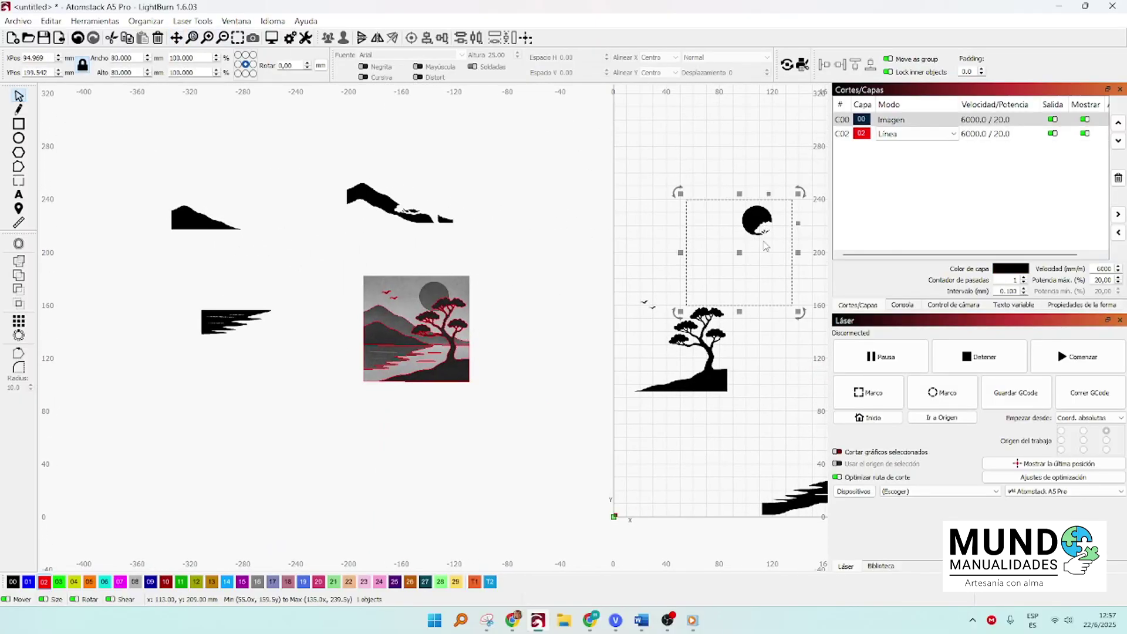
right_click(761, 238)
left_click(789, 460)
left_click(784, 486)
Align the traced sun outline over the sun behind the tree in the grayscale original.
left_click_drag(760, 223, 598, 136)
left_click(669, 176)
left_click_drag(757, 222, 503, 300)
scroll(503, 298, "up", 2)
left_click_drag(529, 260, 259, 250)
scroll(259, 250, "up", 1)
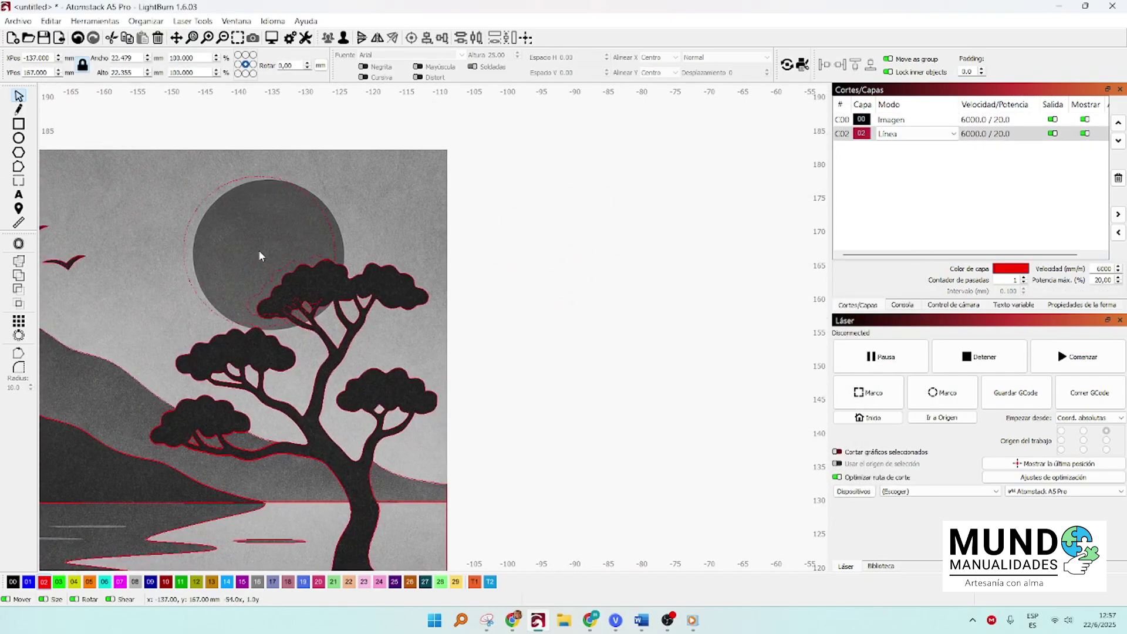
scroll(221, 292, "up", 2)
left_click_drag(363, 366, 369, 375)
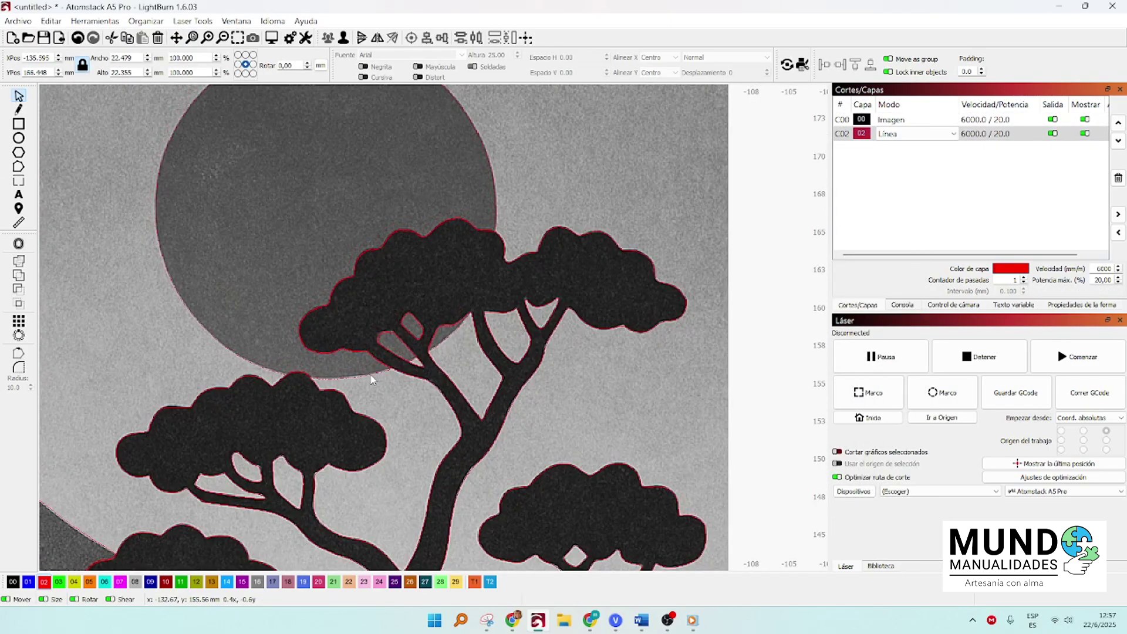
scroll(369, 375, "down", 2)
Move the black tree, sun and light water images out of the work area, near the other layer images.
scroll(281, 382, "down", 4)
left_click_drag(621, 419, 184, 231)
left_click_drag(548, 239, 305, 196)
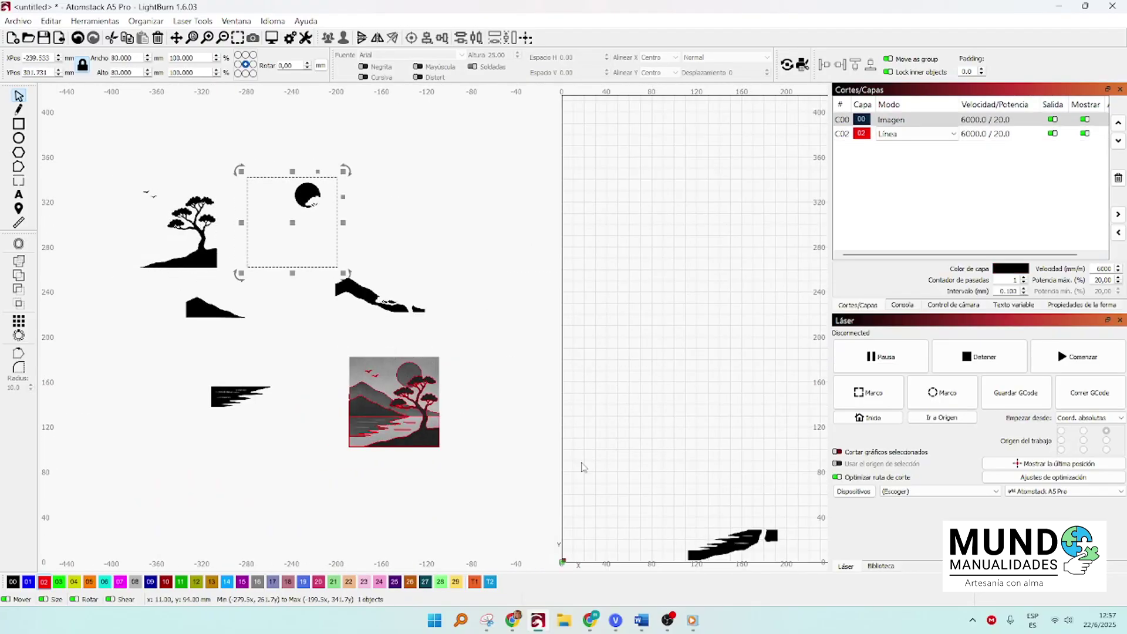
mouse_move(730, 541)
left_mouse_down()
mouse_move(399, 232)
mouse_move(604, 256)
left_mouse_up()
scroll(365, 321, "up", 2)
scroll(558, 318, "up", 1)
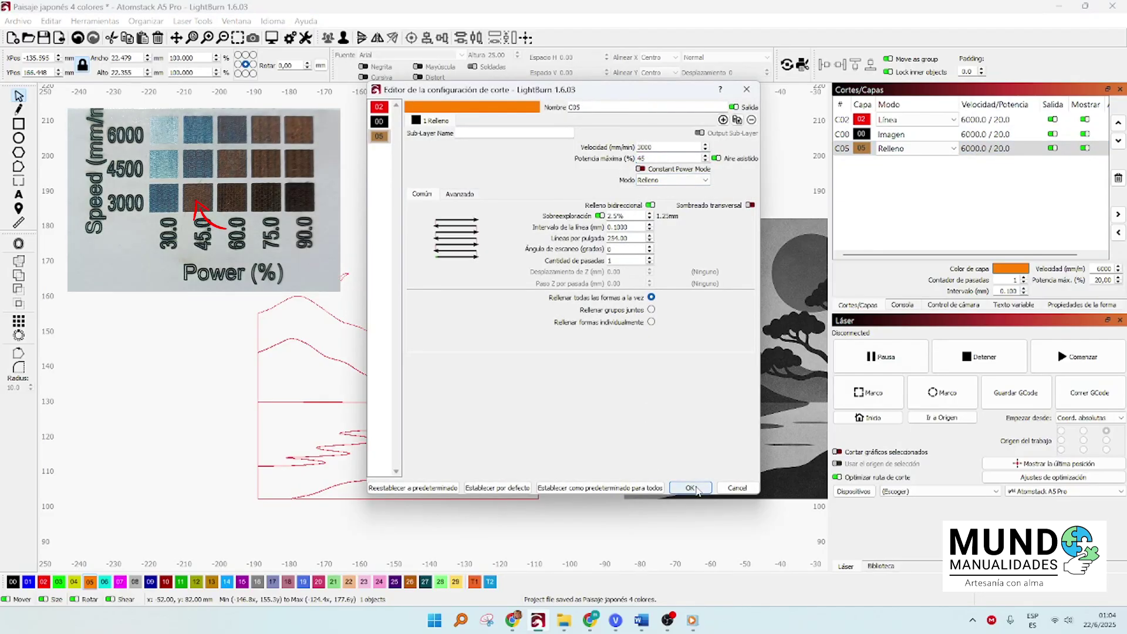
Set the line interval of the sun's orange fill layer to 0.12 mm and accept its cut settings.
left_click(649, 224)
left_click(649, 224)
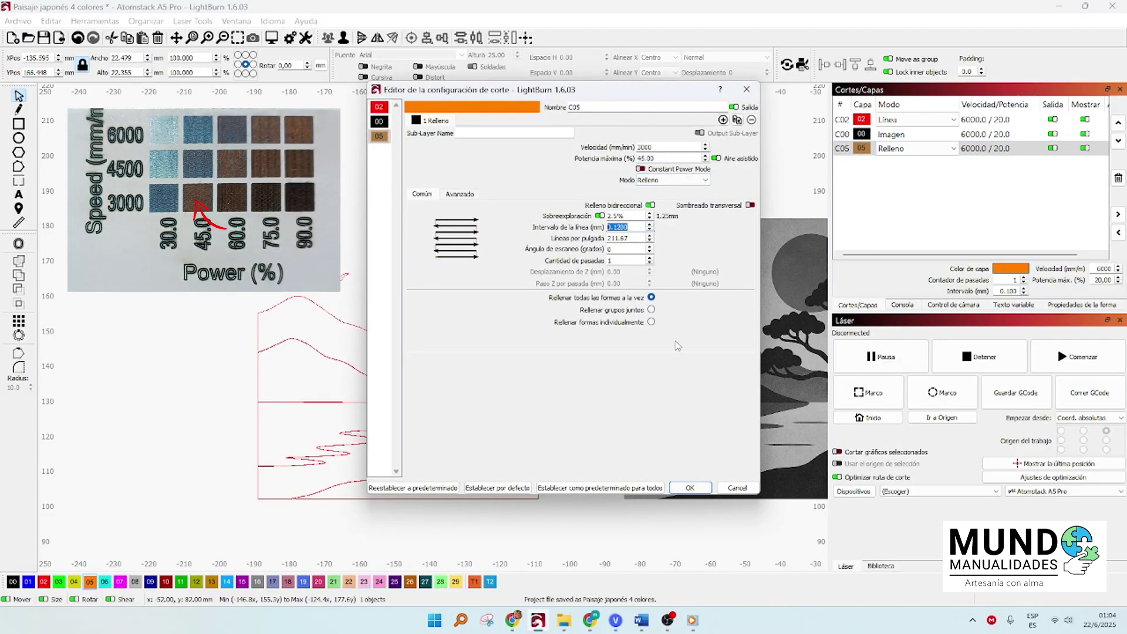
left_click(695, 487)
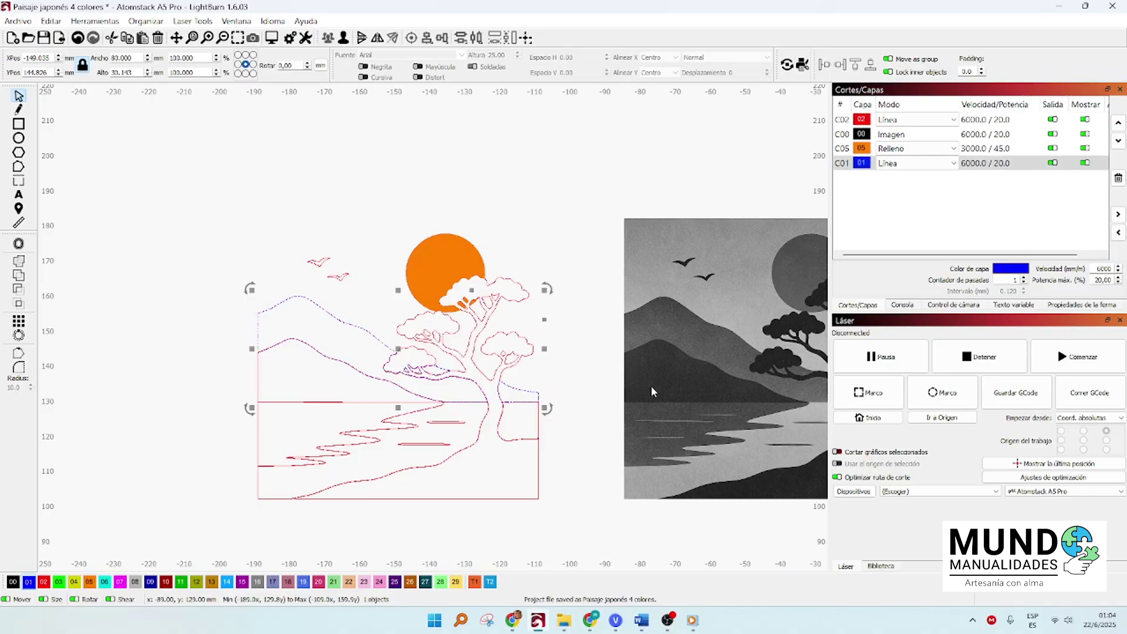
Set the back mountain's blue layer to Fill at 3000 mm/min and 30% power, with a larger line interval.
left_click(939, 163)
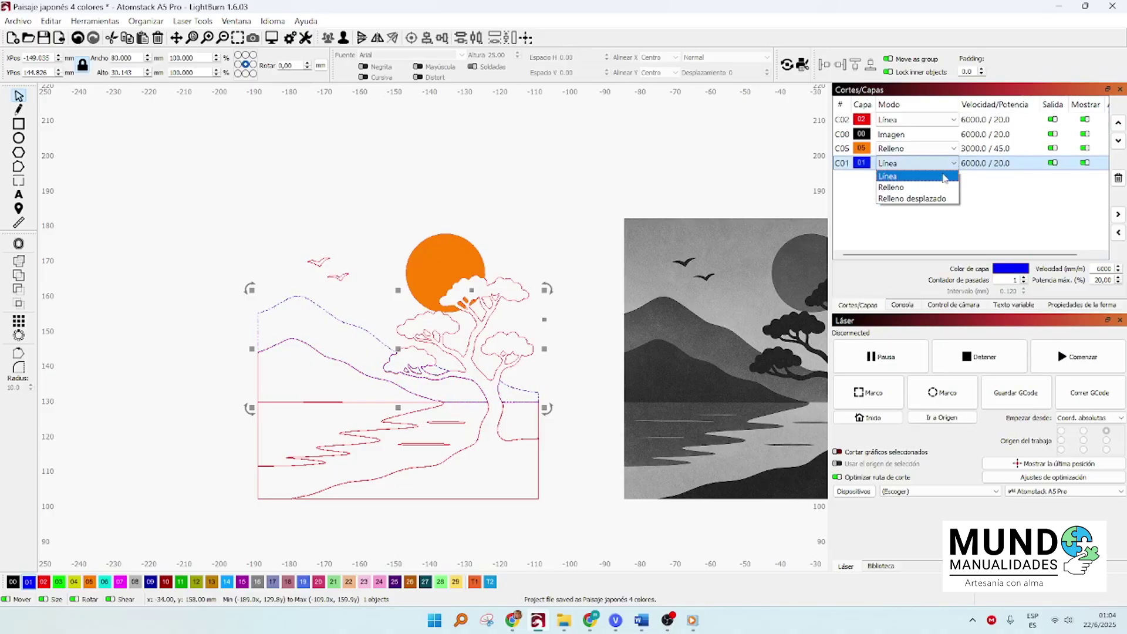
left_click(892, 171)
double_click(986, 163)
type("3000")
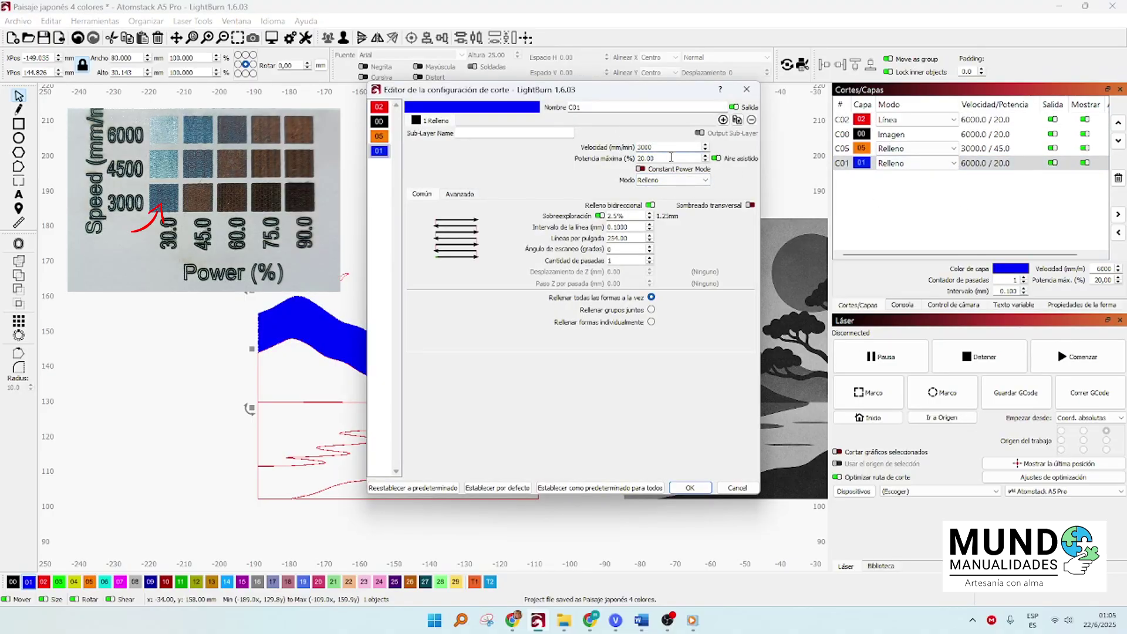
left_click(649, 225)
left_click(689, 488)
Set the tree and foreground's black vector layer to Fill at 3000 mm/min, 75% power and 0.12 mm line interval.
left_click(916, 177)
left_click(903, 197)
double_click(939, 177)
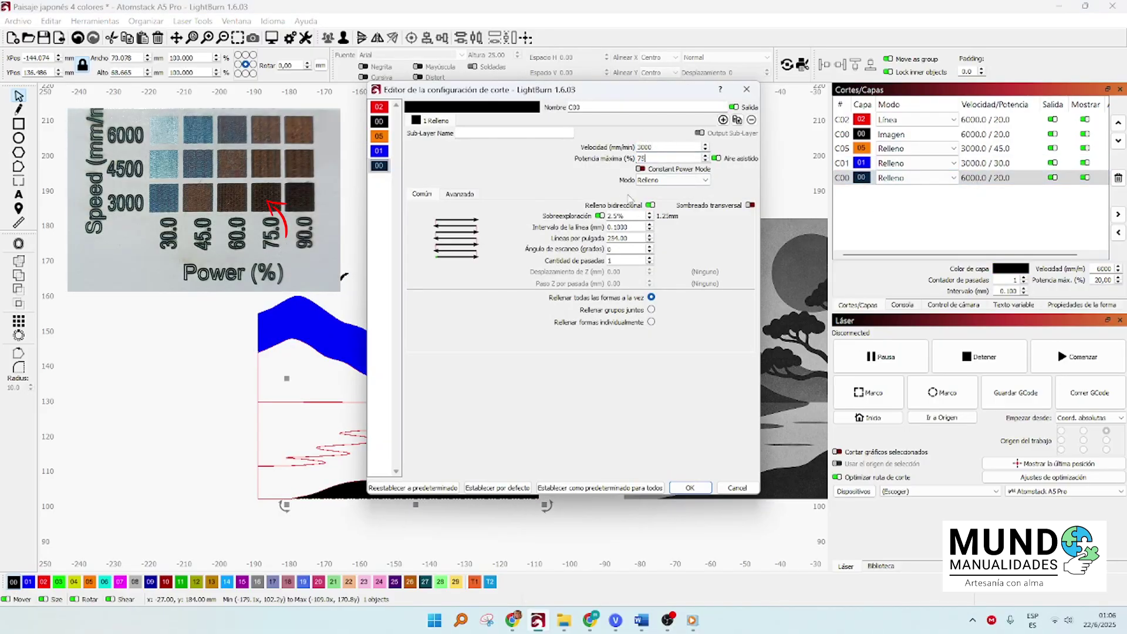
double_click(649, 224)
left_click(684, 486)
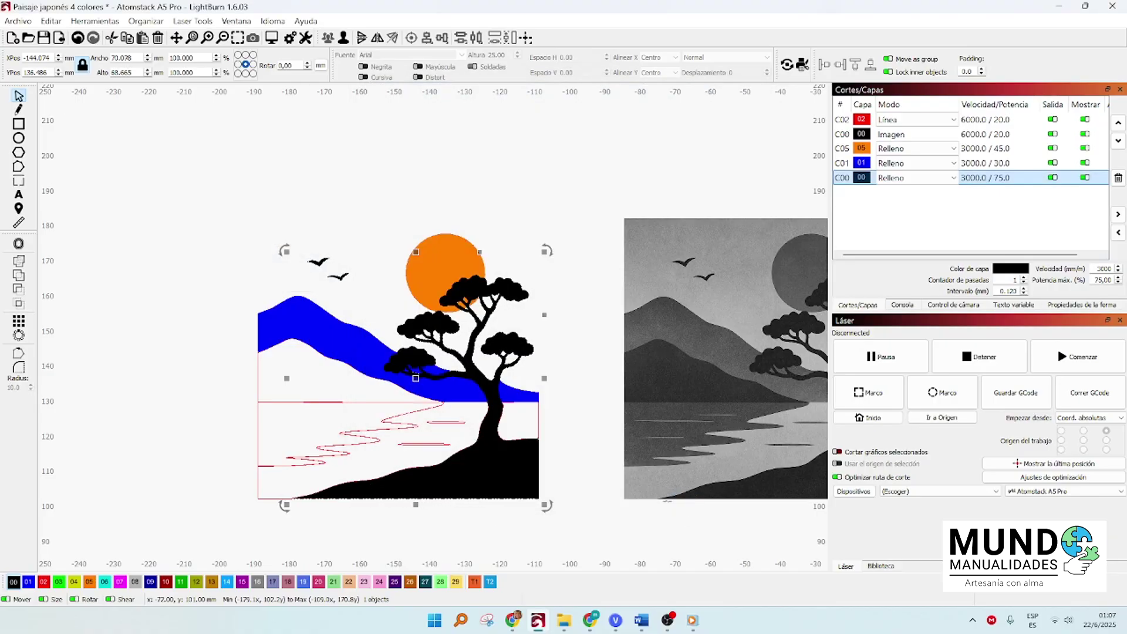
Assign the front mountain to black layer 00 and the dark water to layer 06, filled at 6000 mm/min and 45% power.
left_click(258, 374)
left_click(13, 581)
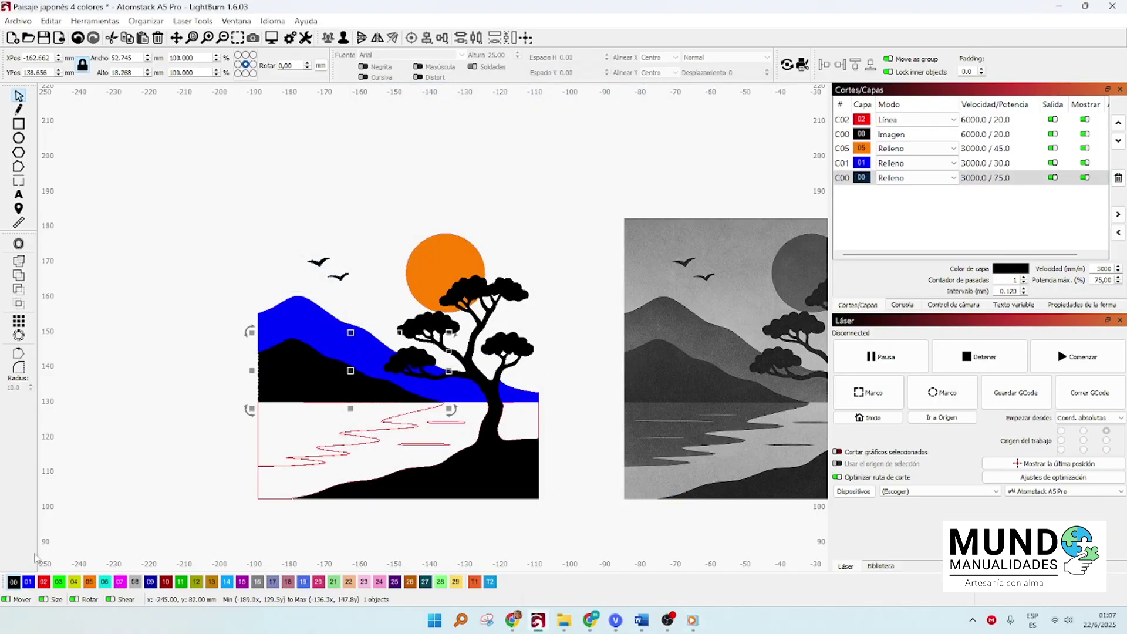
left_click(285, 442)
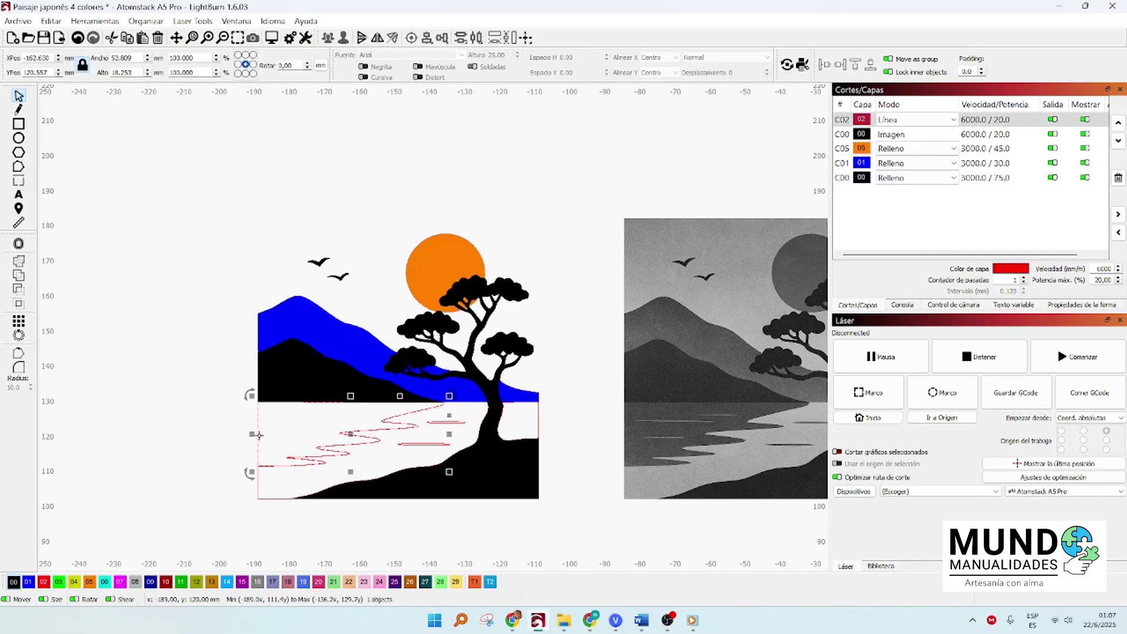
left_click(105, 581)
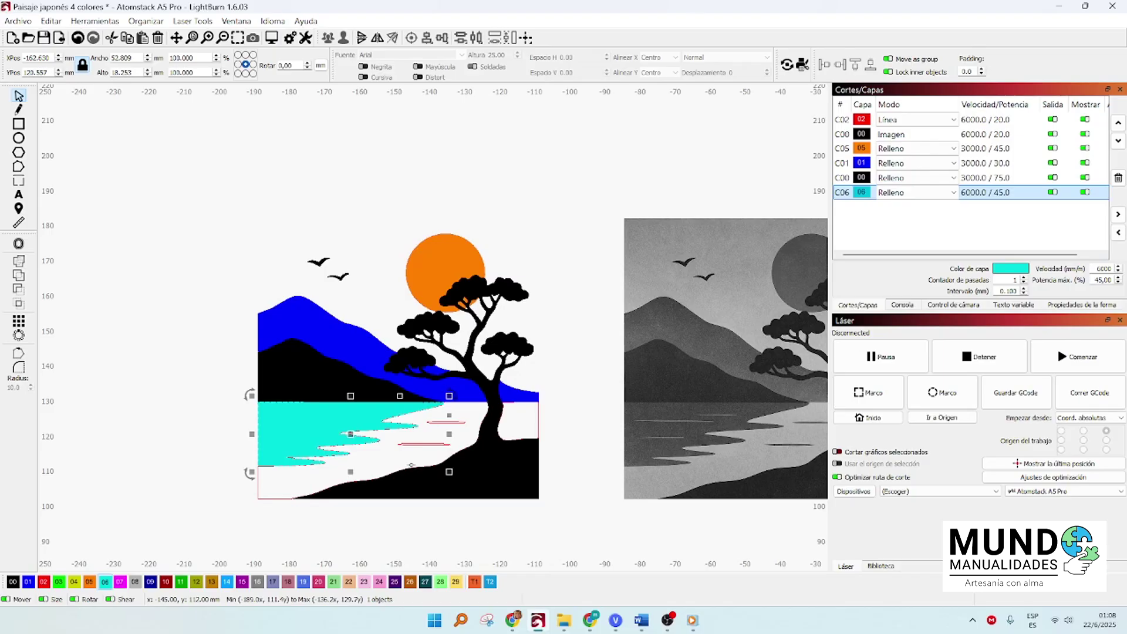
Ungroup the light water trace and group its two ripple shapes together.
scroll(411, 465, "up", 5)
left_click(445, 402)
right_click(445, 405)
left_click(475, 308)
left_click(474, 414)
left_click(474, 404)
left_click(526, 331, "shift")
right_click(527, 332)
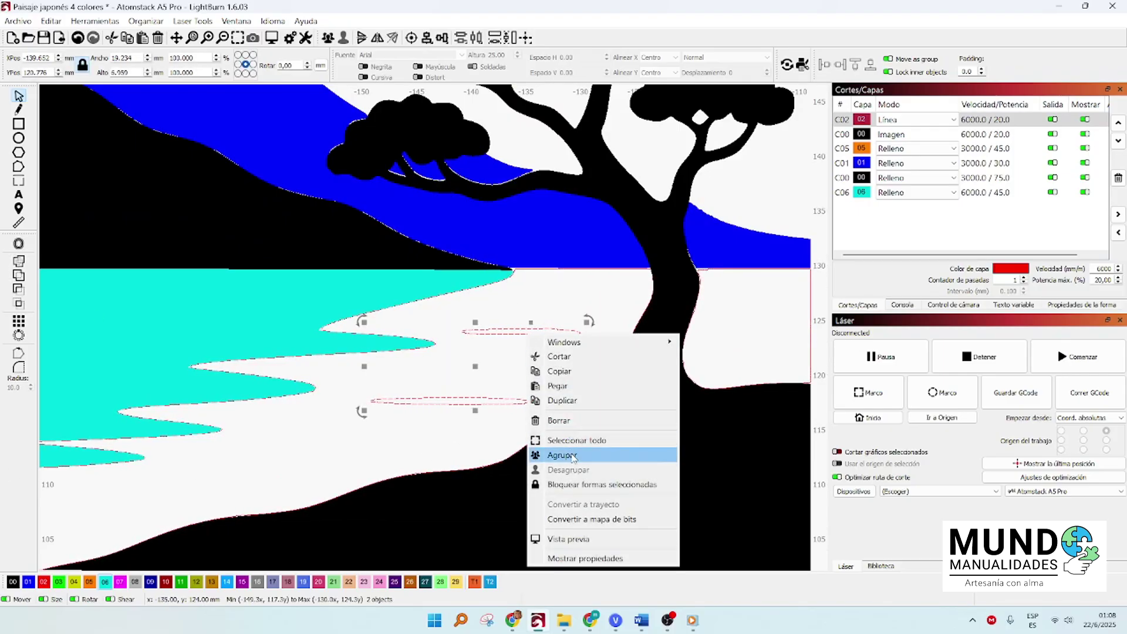
left_click(572, 456)
scroll(568, 446, "down", 3)
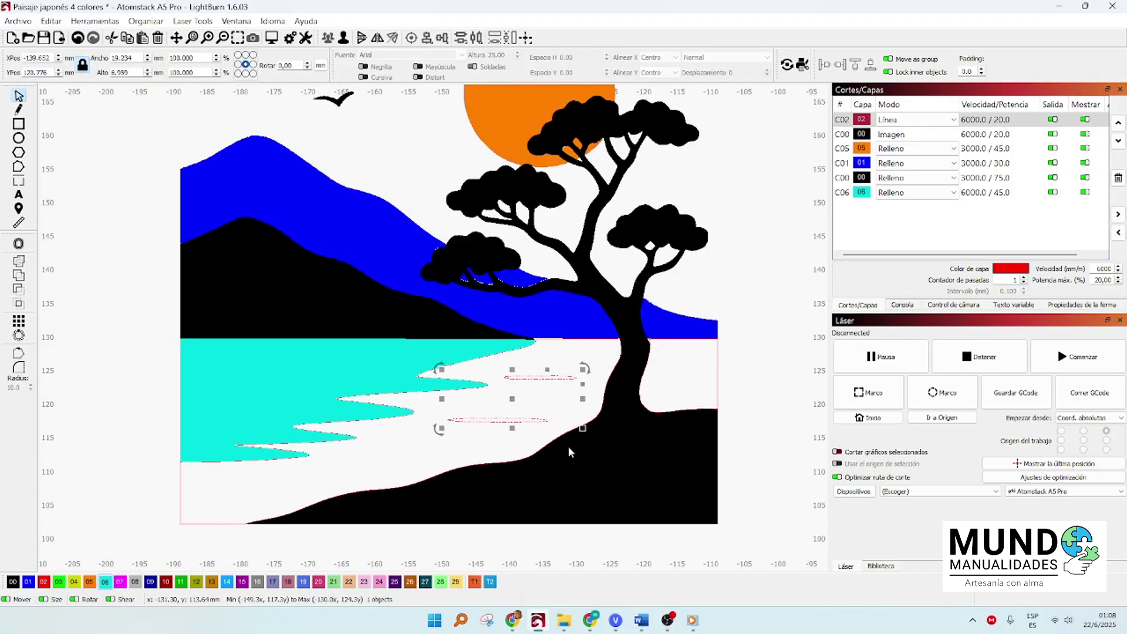
Assign the grouped ripples to layer 14 as Fill at 6000 mm/min, 30% power and 0.12 mm line interval.
left_click(226, 581)
double_click(898, 207)
type("50")
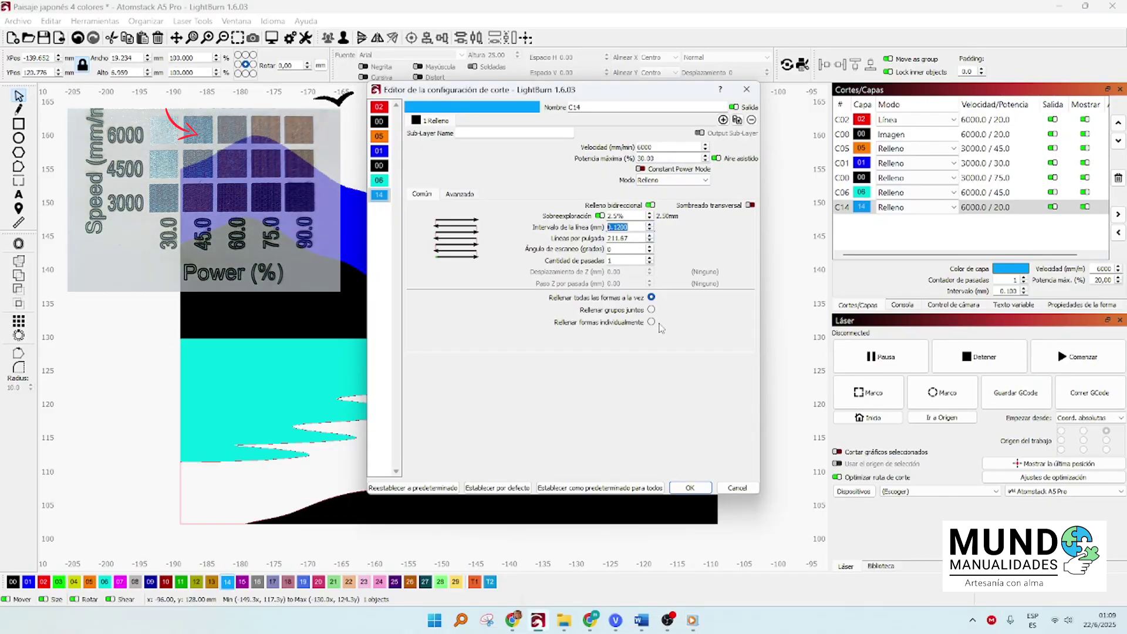
left_click(692, 486)
Assign the light water shape to layer 18 and open its Fill cut settings for editing the maximum power.
left_click(715, 366)
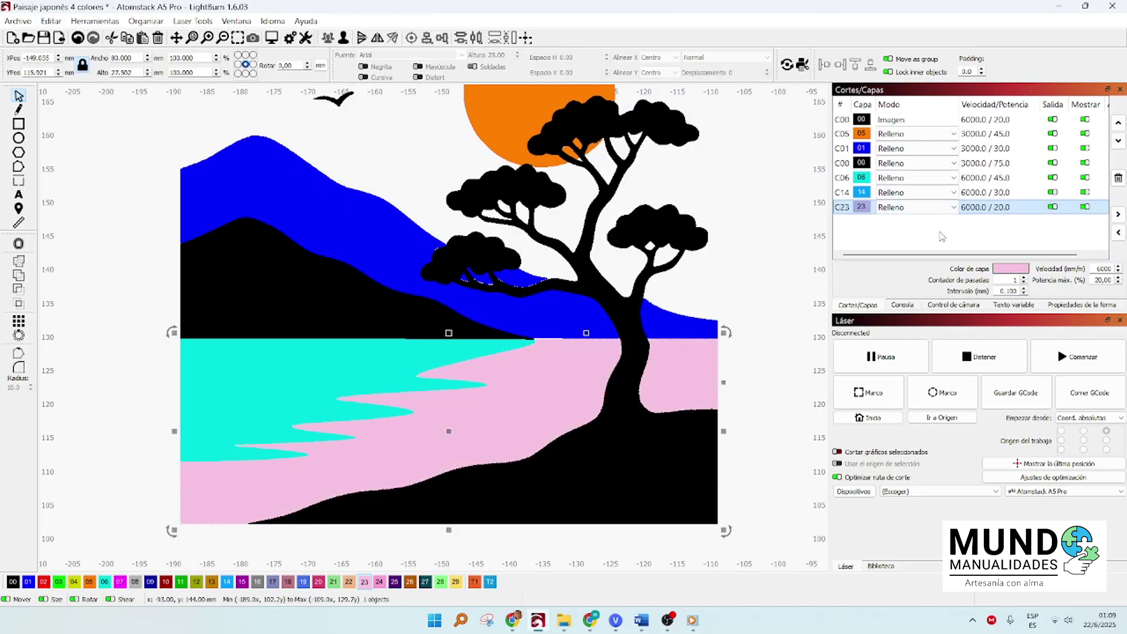
double_click(890, 206)
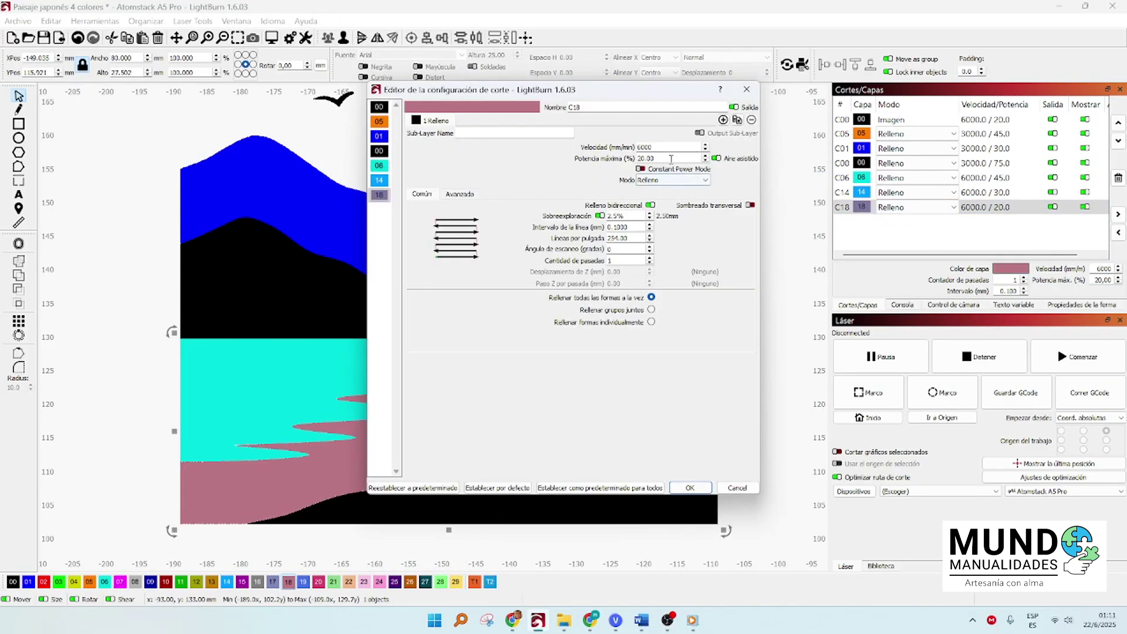
left_click_drag(638, 163, 615, 166)
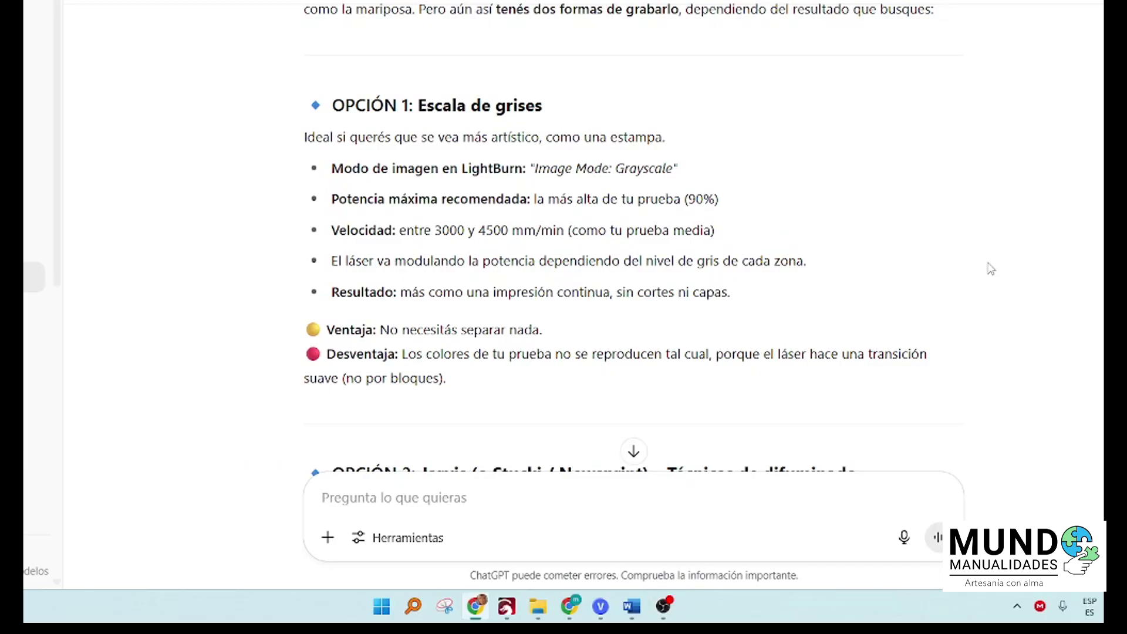
Switch to the ChatGPT conversation and review its recommendations for engraving the landscape in Grayscale or with Jarvis or Stucki dithering.
scroll(999, 266, "down", 5)
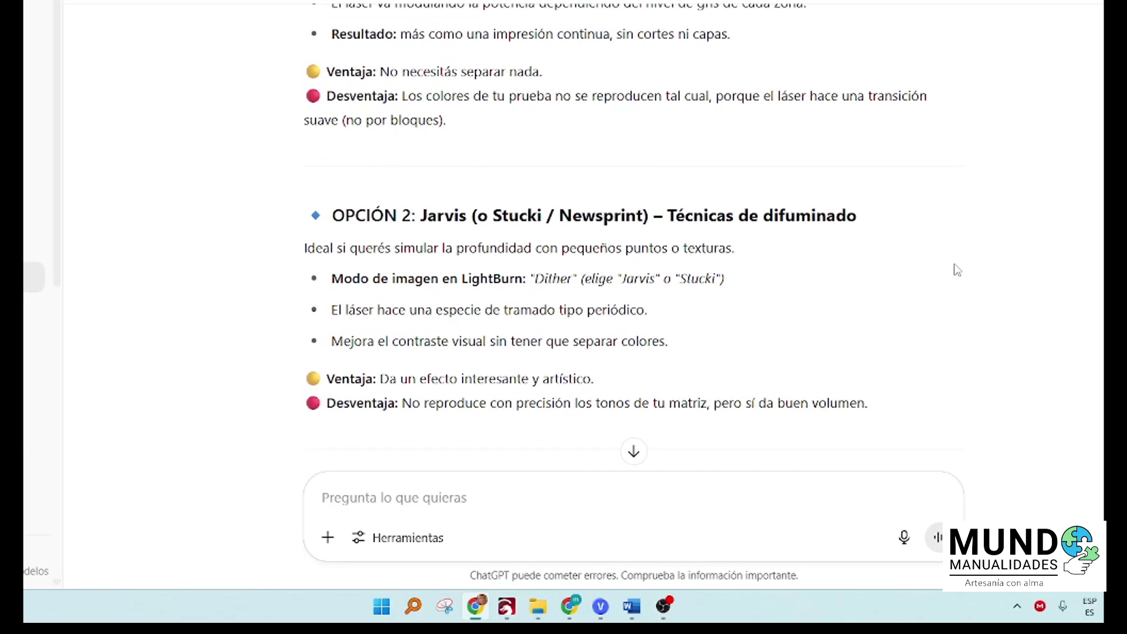
scroll(960, 275, "down", 11)
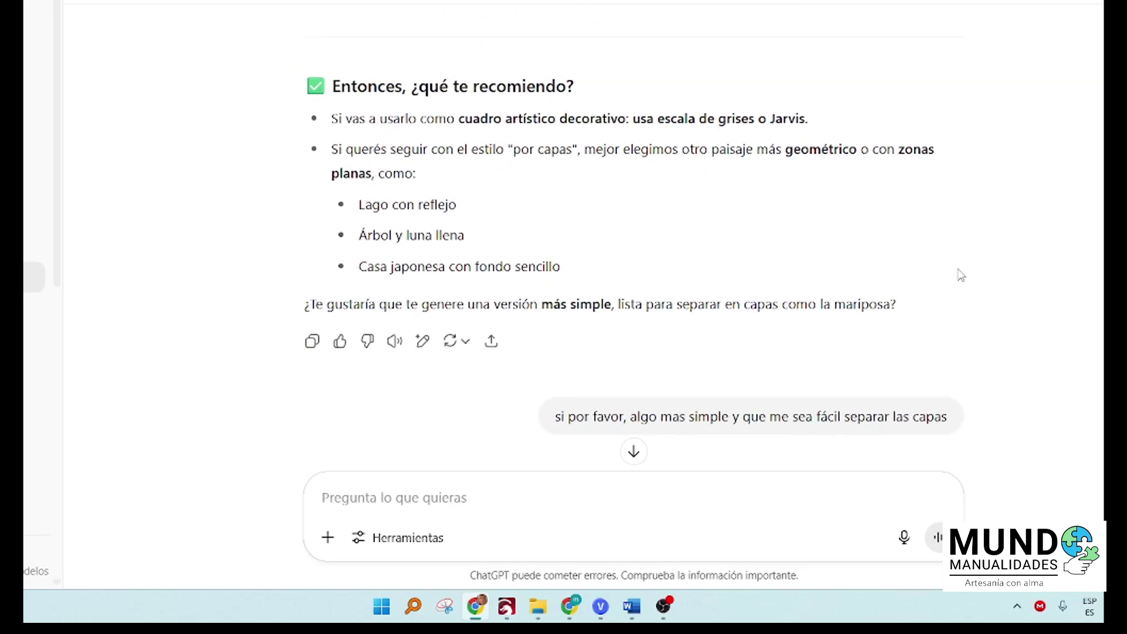
scroll(960, 275, "up", 10)
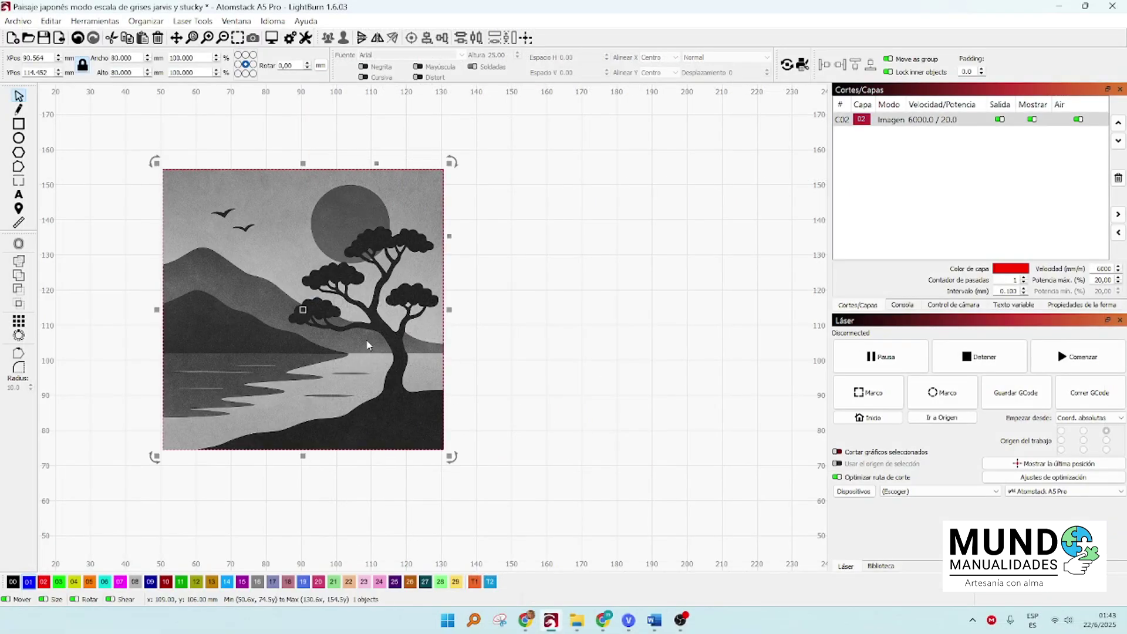
Show the grayscale landscape image's properties and set its contrast to -15 and brightness to 25.
right_click(368, 343)
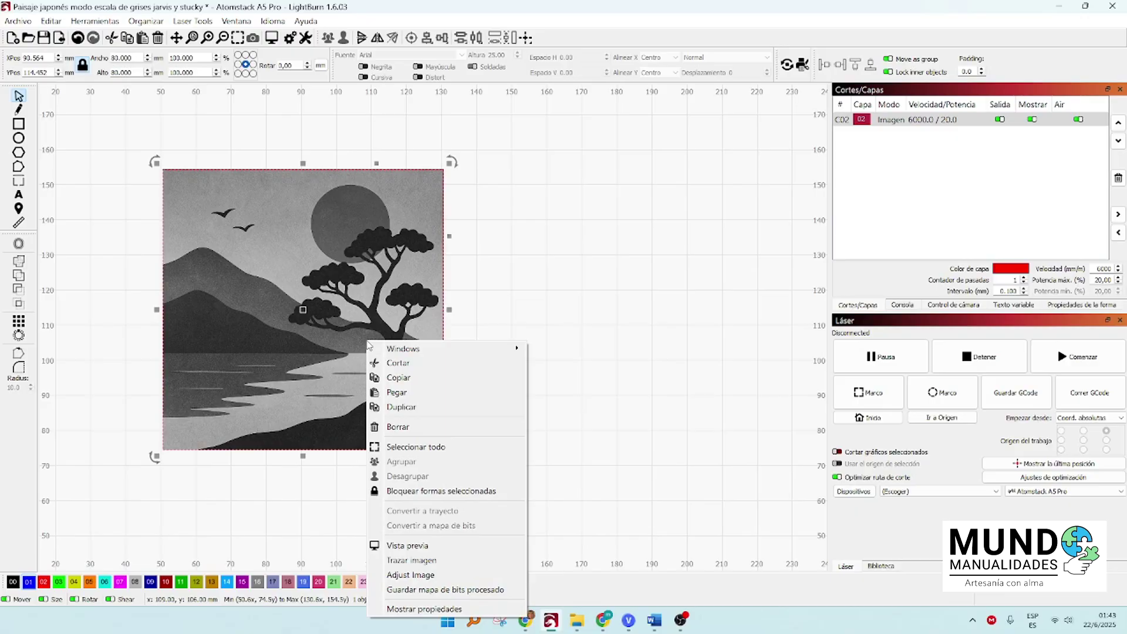
left_click(424, 609)
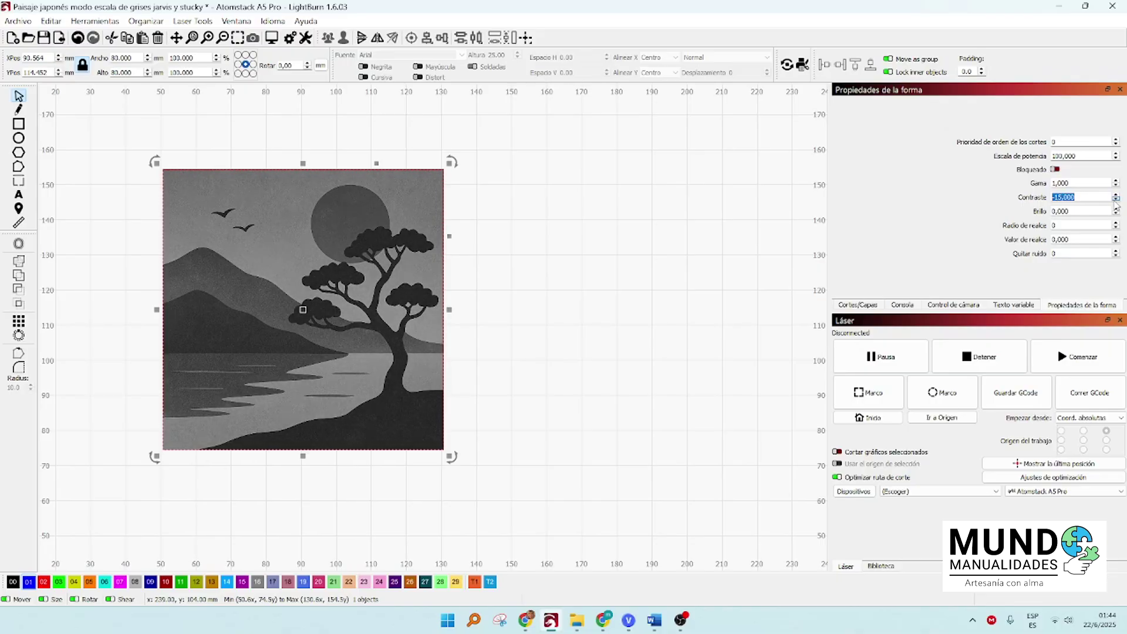
left_click(1115, 209)
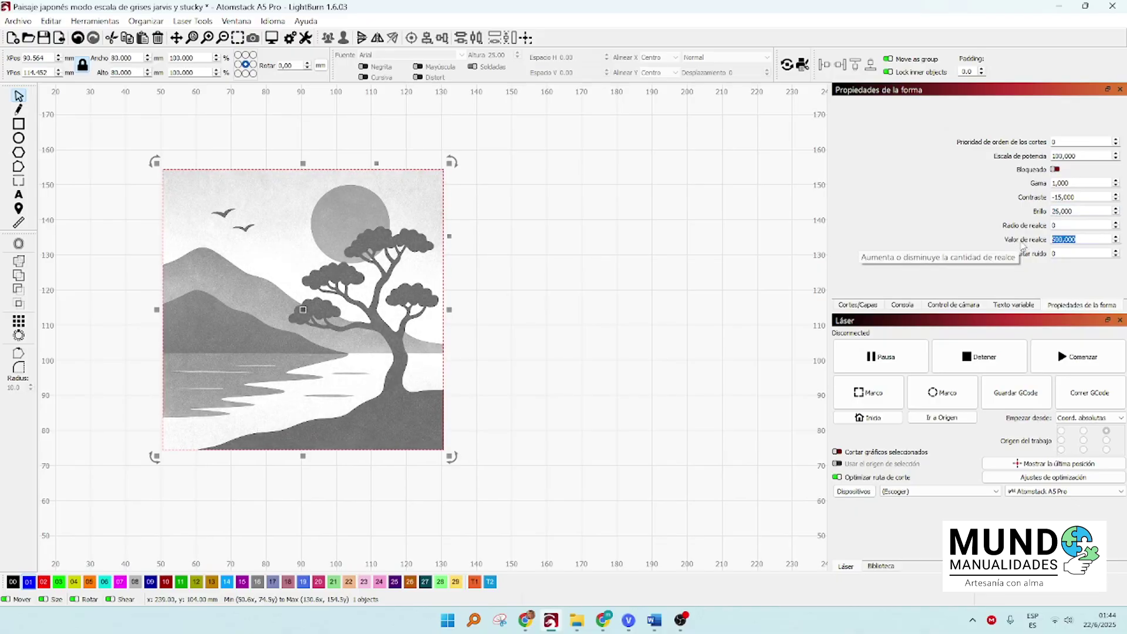
Sharpen the landscape image with an enhance amount of 500 and an enhance radius of 17.
left_click(1073, 226)
left_click(1115, 223)
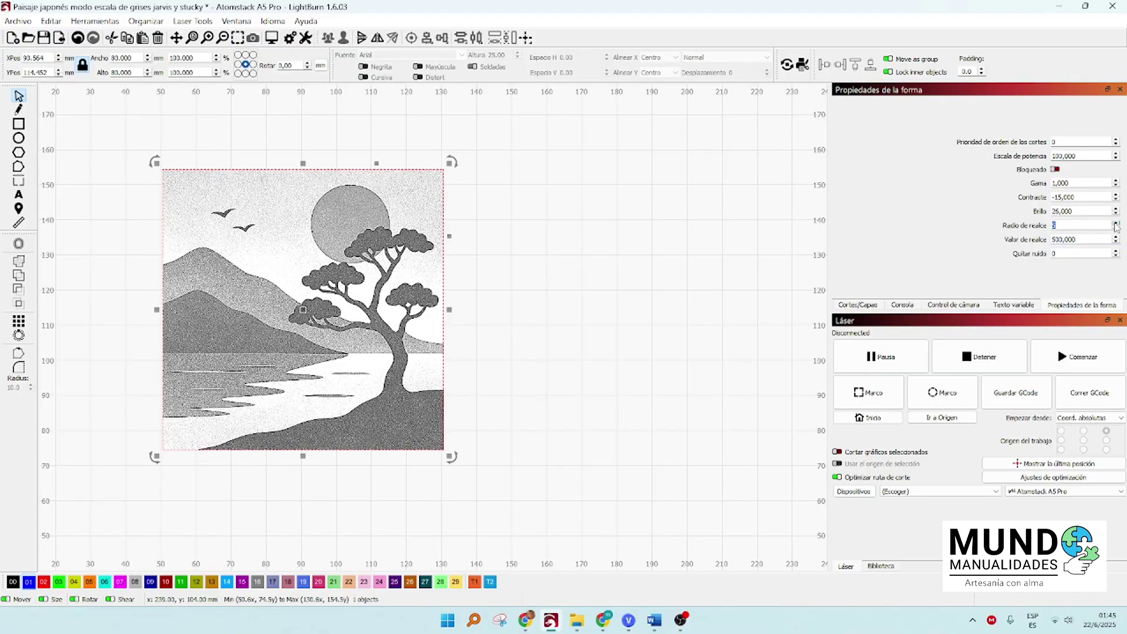
left_click(1115, 223)
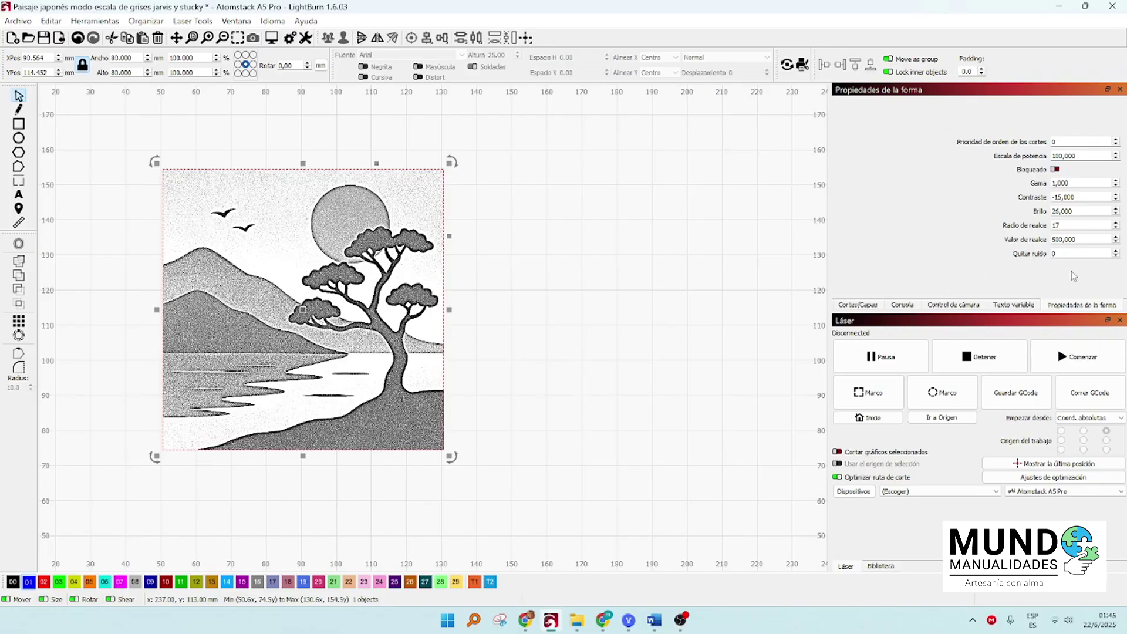
Duplicate the adjusted image and place the copy to the right of the original, centred at about X 179, Y 113 mm.
right_click(475, 342)
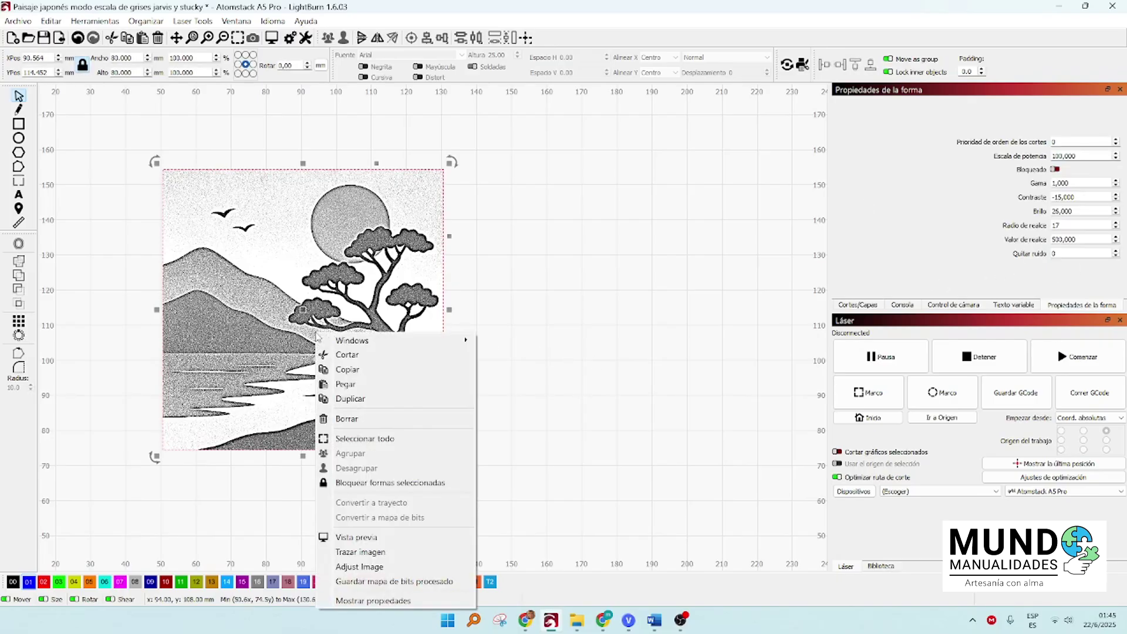
left_click(352, 401)
left_click_drag(302, 313, 613, 317)
Assign the duplicated landscape image to green layer 03, separate from the original's layer.
left_click(860, 304)
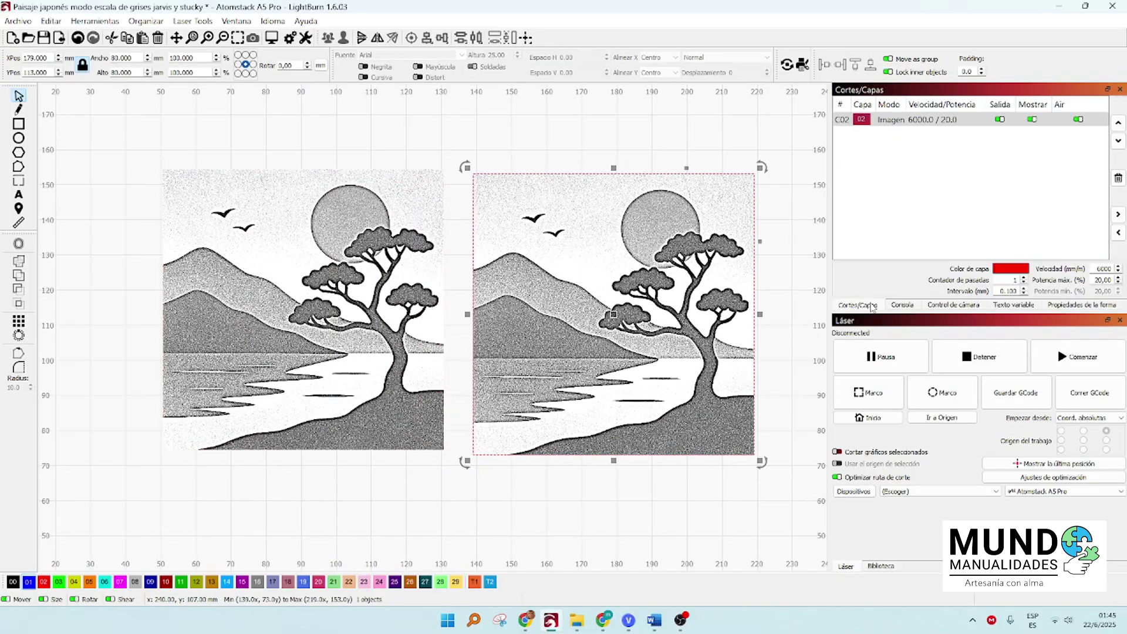
left_click(284, 280)
left_click(613, 314)
left_click(59, 581)
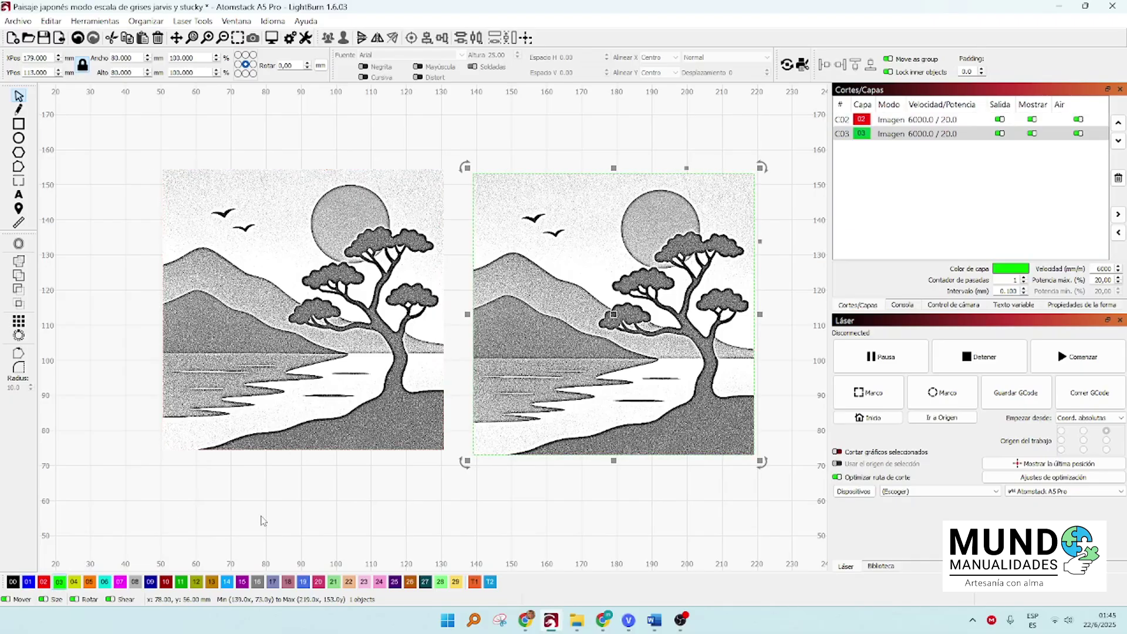
Set the original image's layer 02 to 4500 mm/min and 90% power, and select the copy's layer 03.
left_click(359, 322)
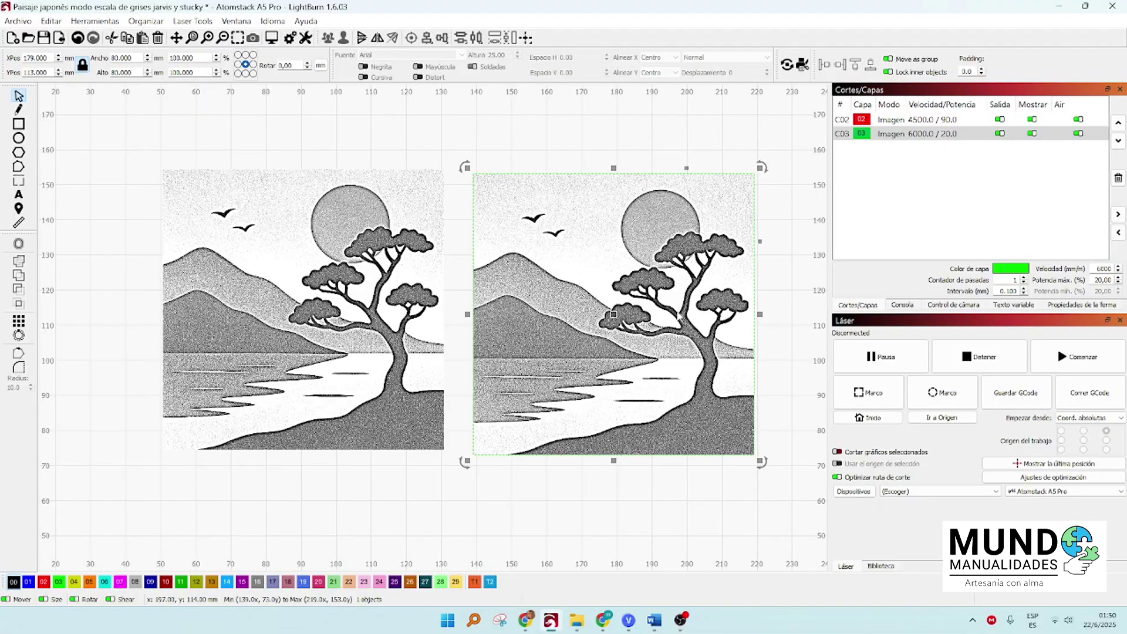
left_click(923, 138)
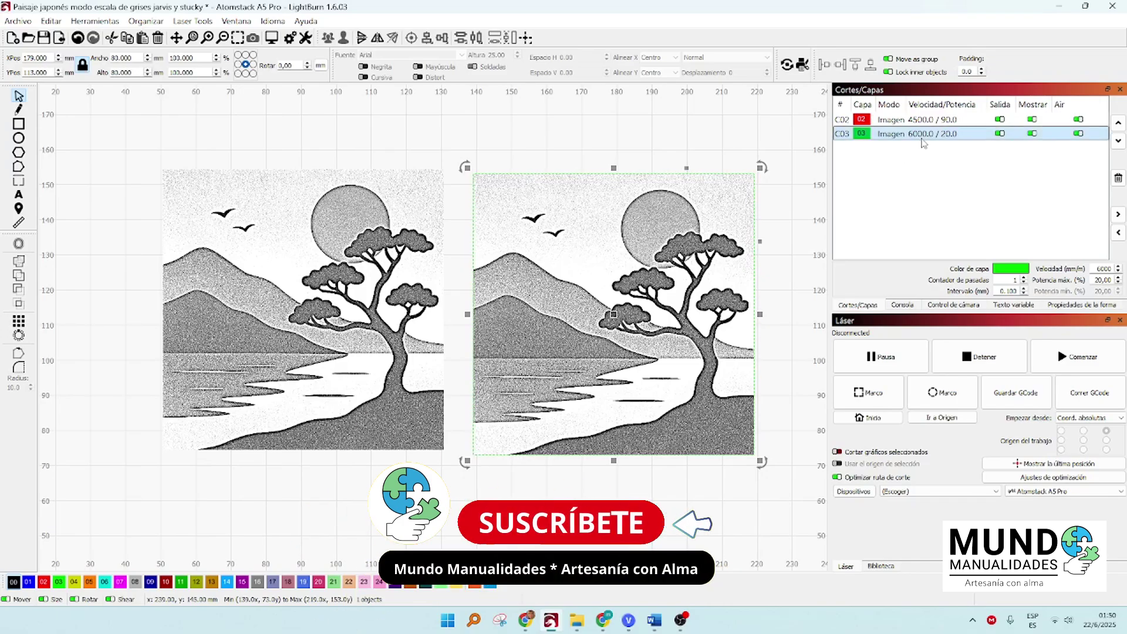